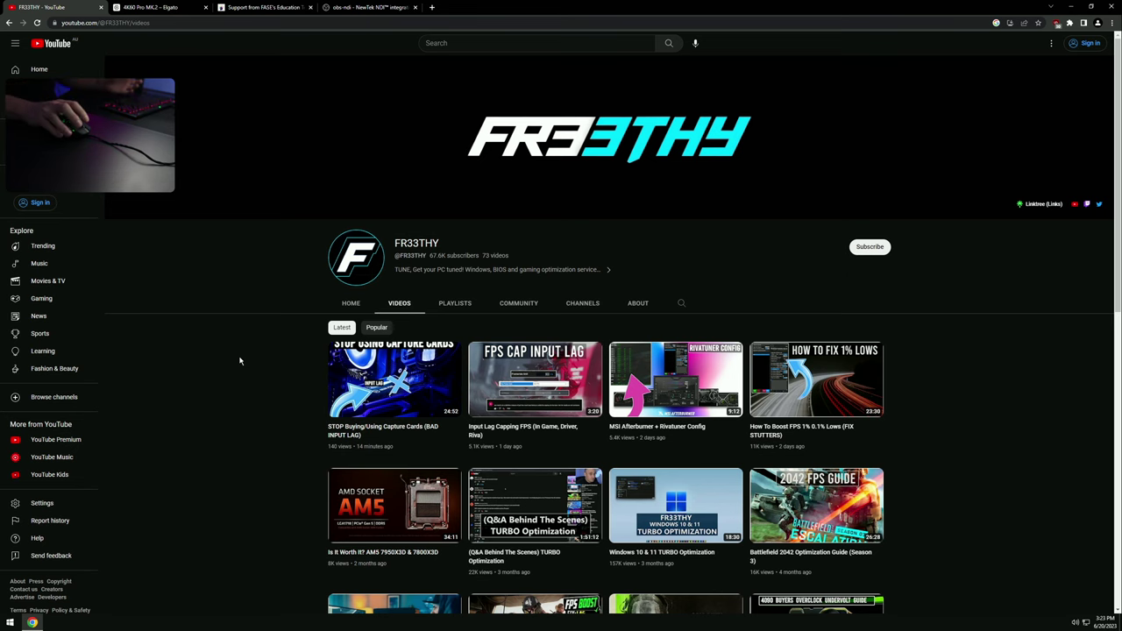
Step: Switch between the OBS projector guide tab and the obs-ndi plugin tab in Chrome
click(274, 8)
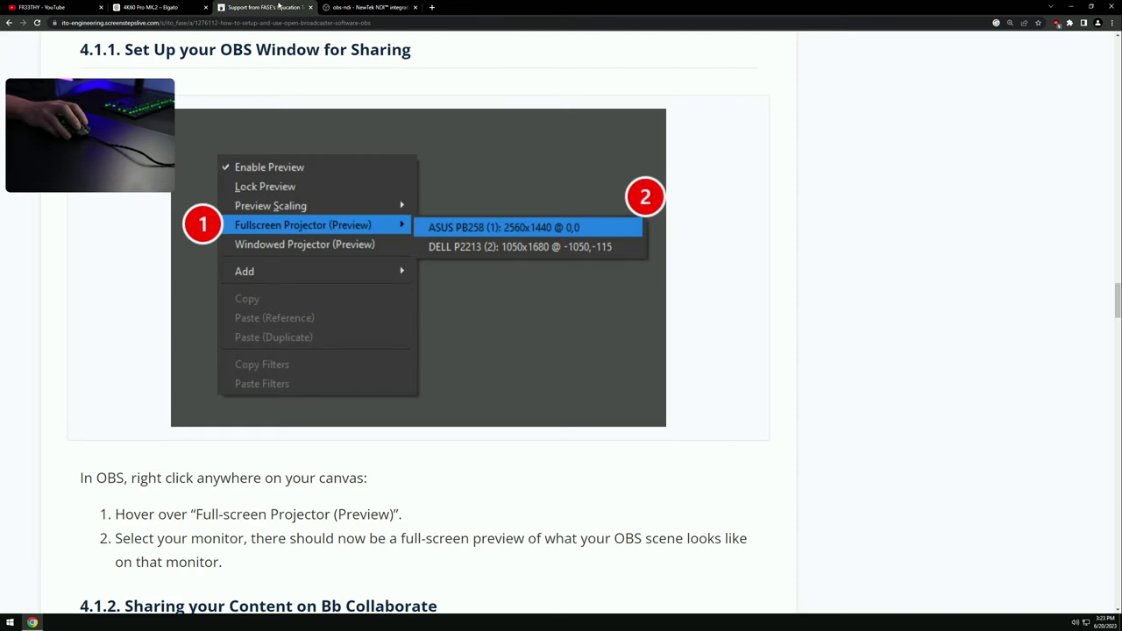
key(ctrl+Tab)
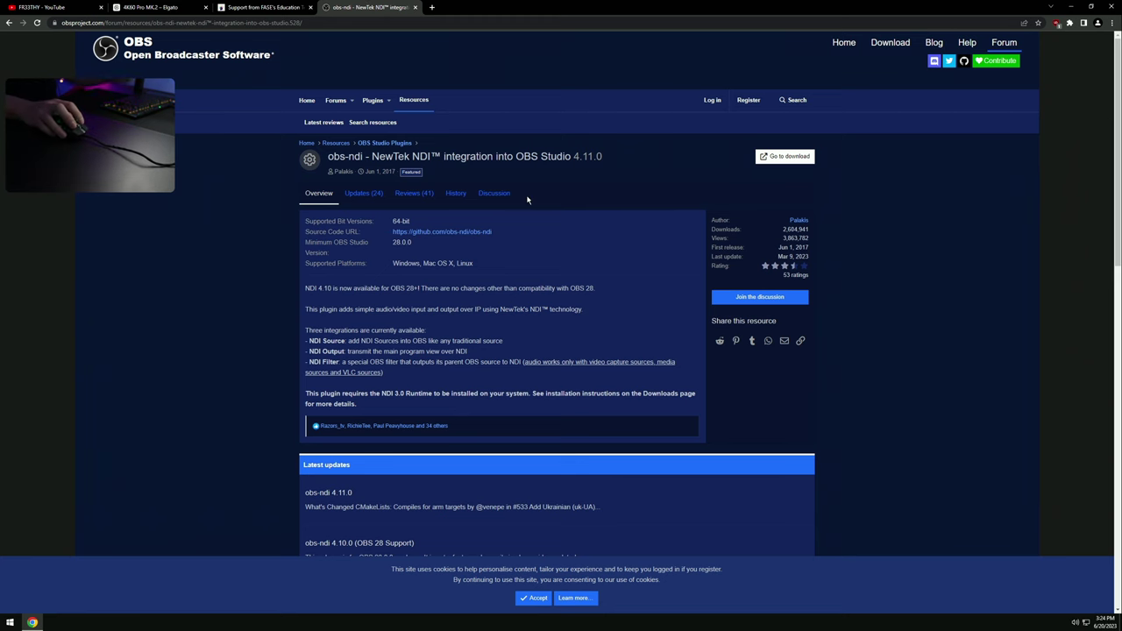
click(267, 7)
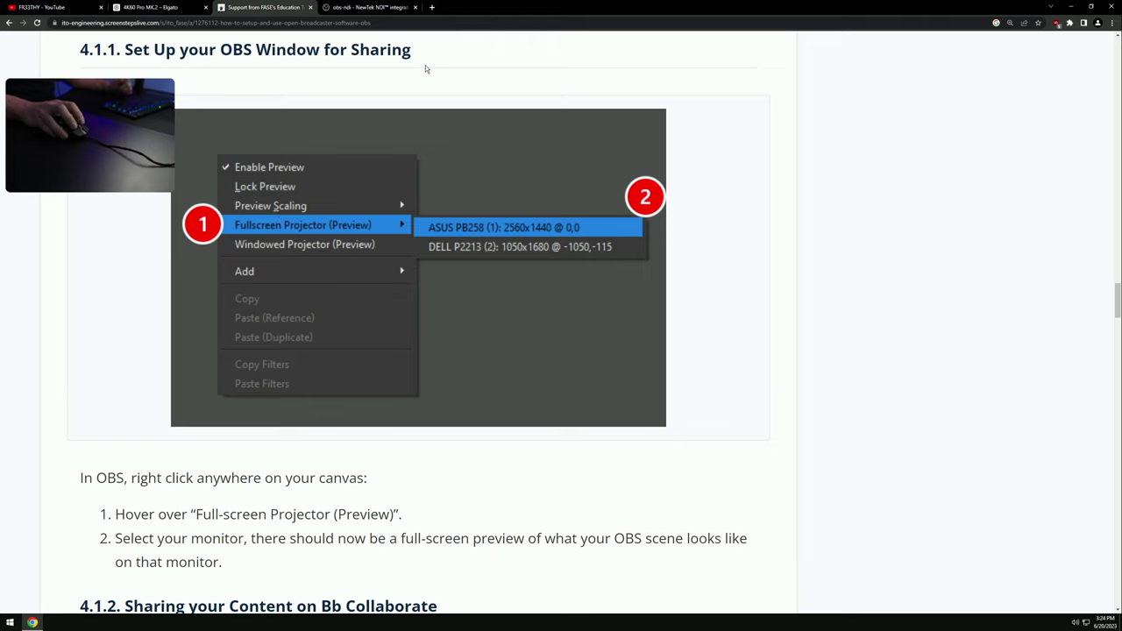
click(368, 7)
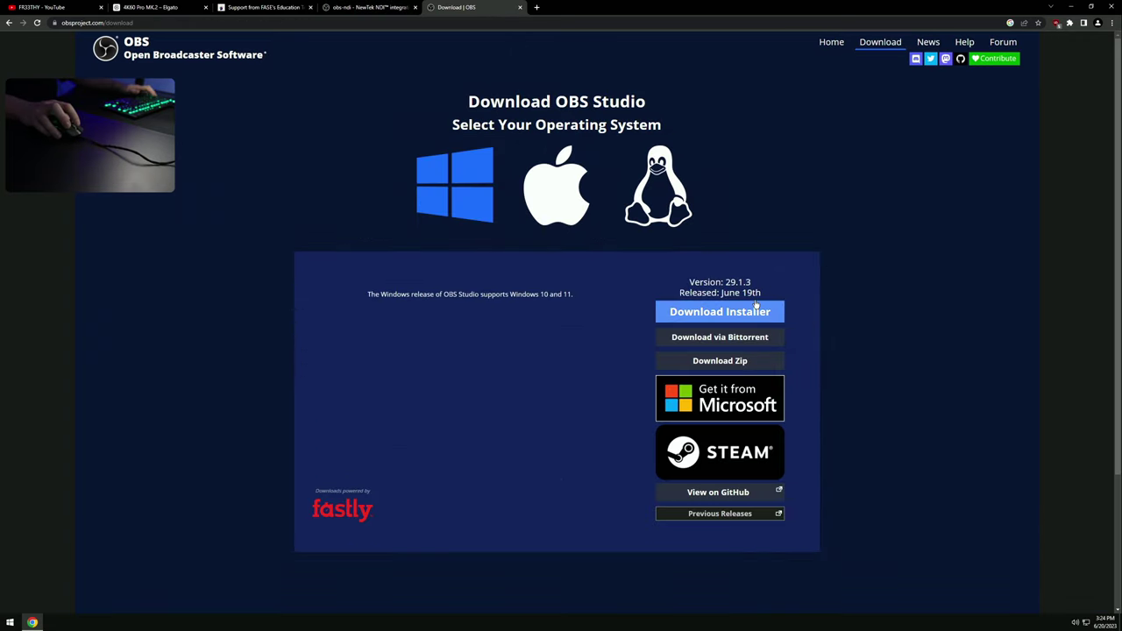
Step: Download the OBS Studio Windows installer and the obs-ndi Windows installer from GitHub
click(752, 309)
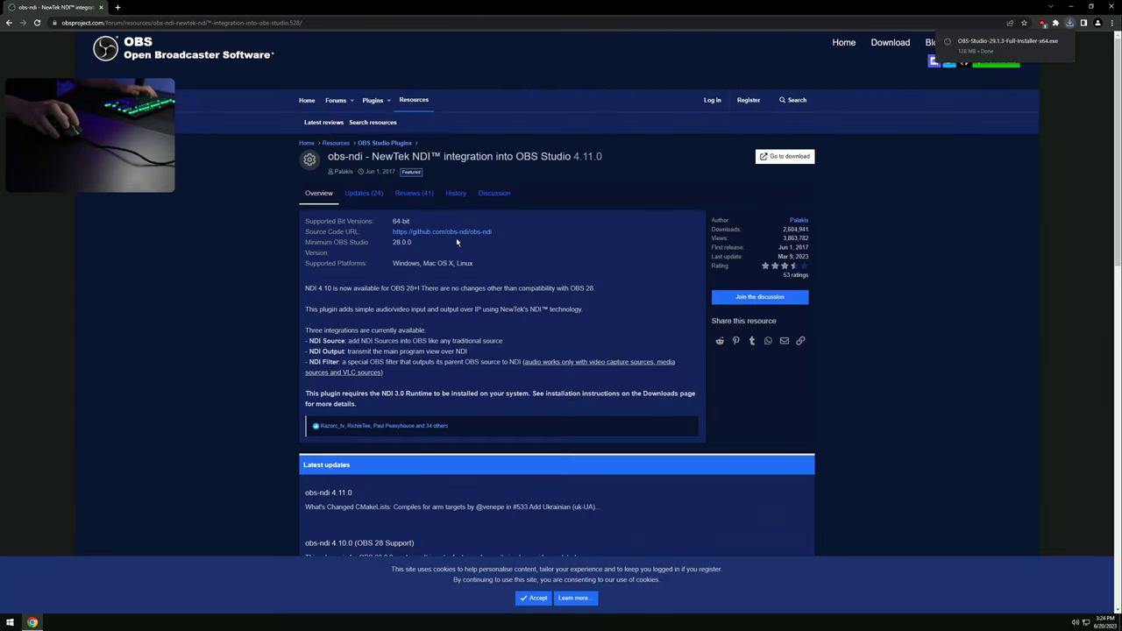
click(456, 233)
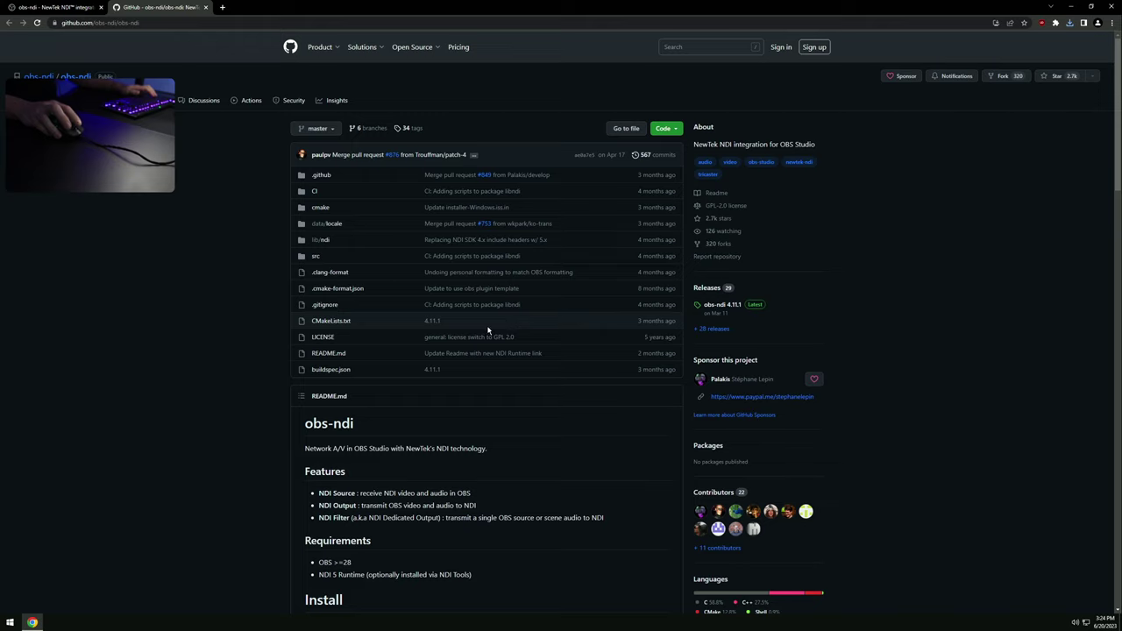
scroll(546, 355, down, 5)
click(465, 367)
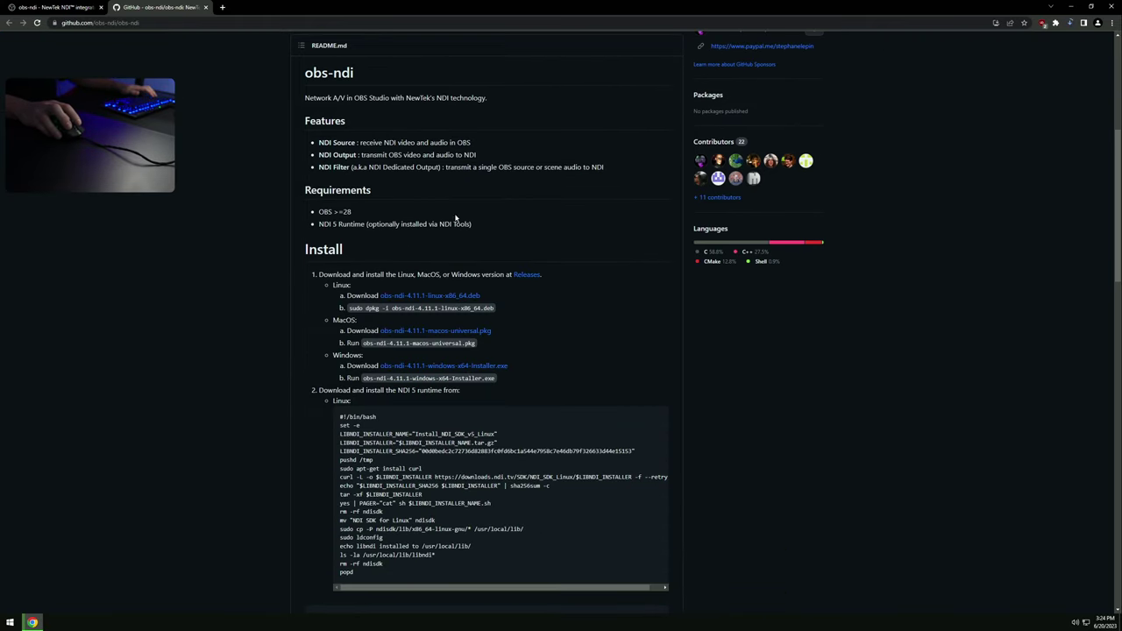
Step: Download the NDI 5.5.3 Runtime for Windows from the obs-ndi releases page
click(527, 278)
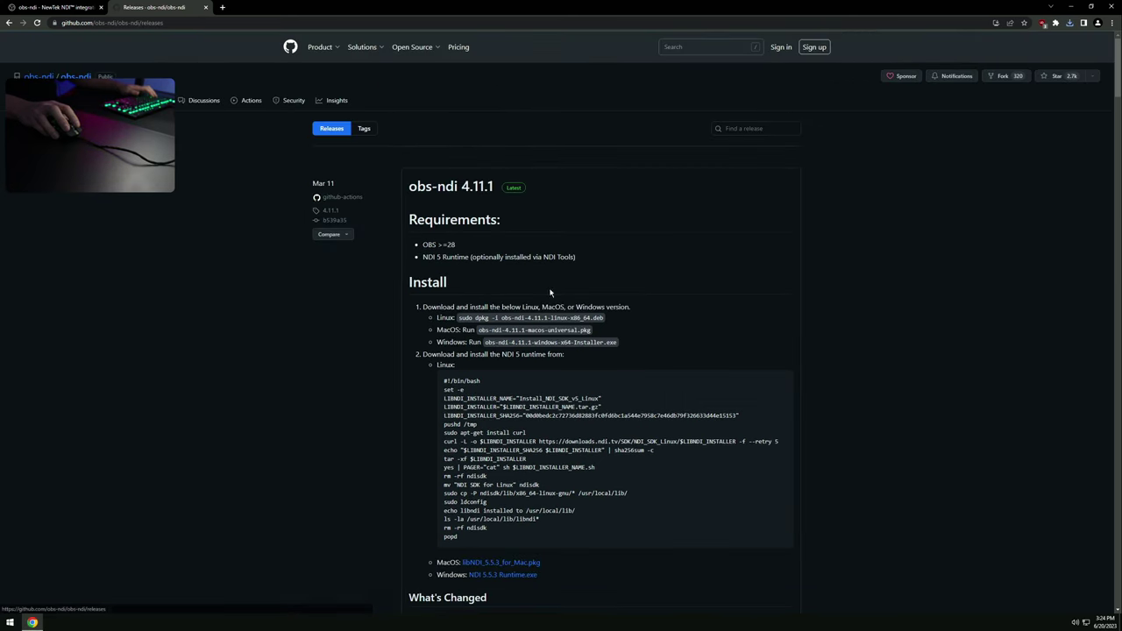
scroll(530, 394, down, 3)
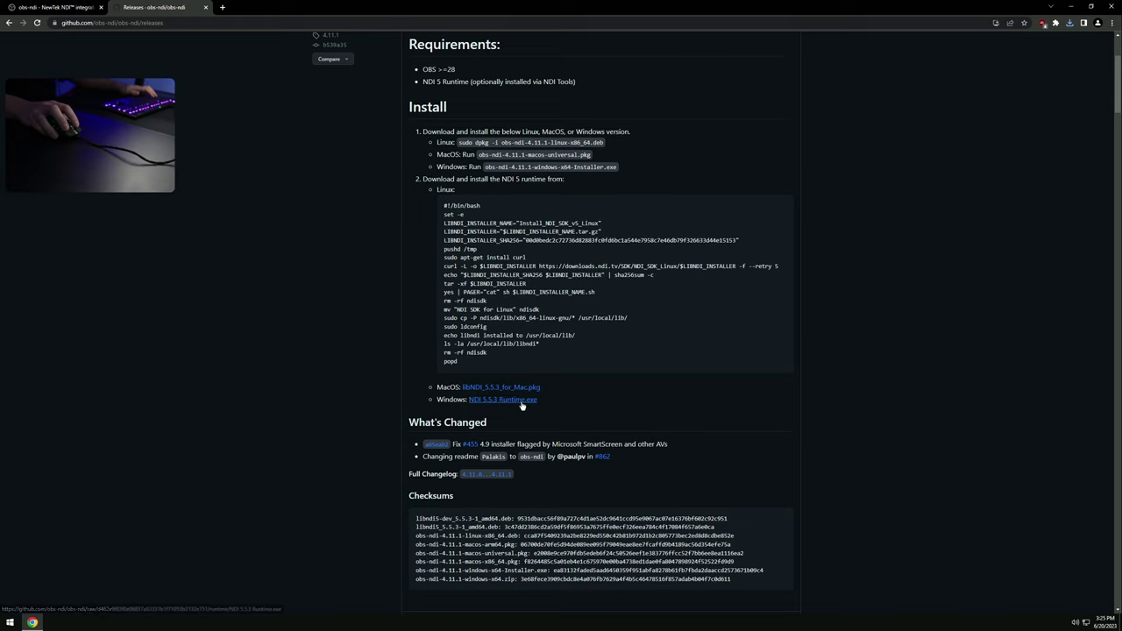
click(523, 402)
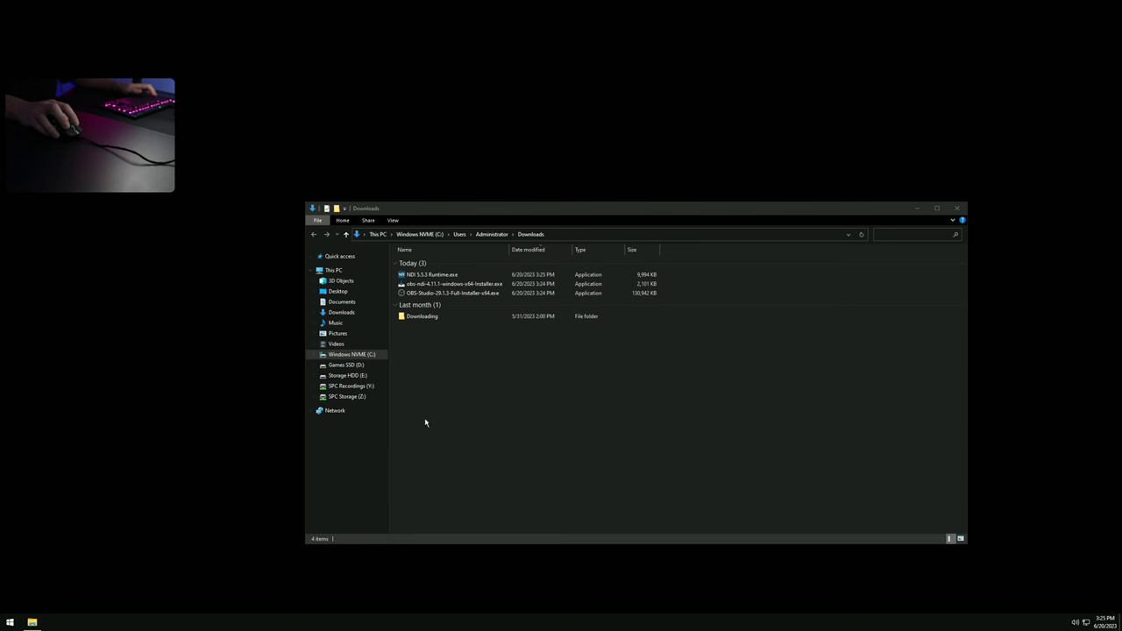
Step: Install OBS Studio 29.1.3 from its installer in Downloads
click(436, 294)
click(438, 285)
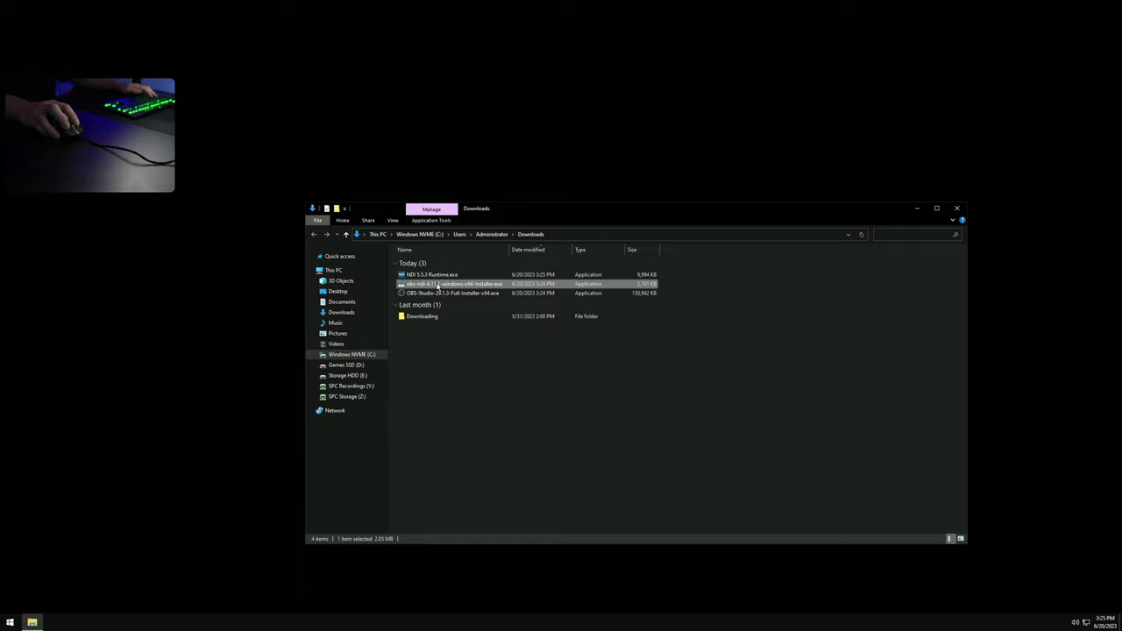
click(432, 276)
click(462, 294)
double_click(462, 294)
click(586, 321)
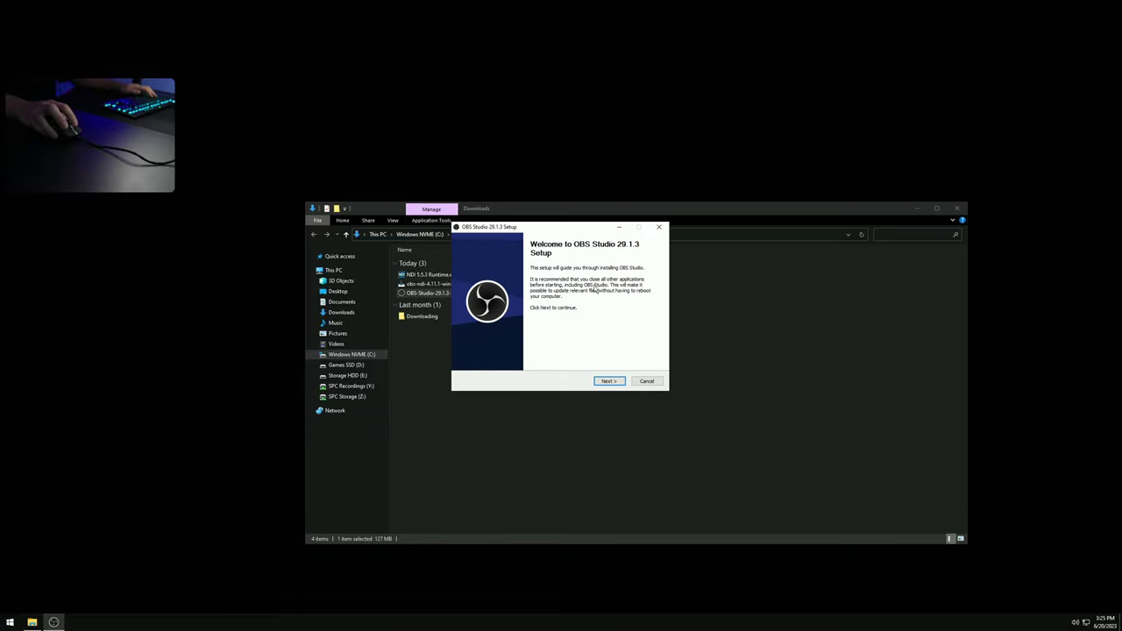
click(608, 380)
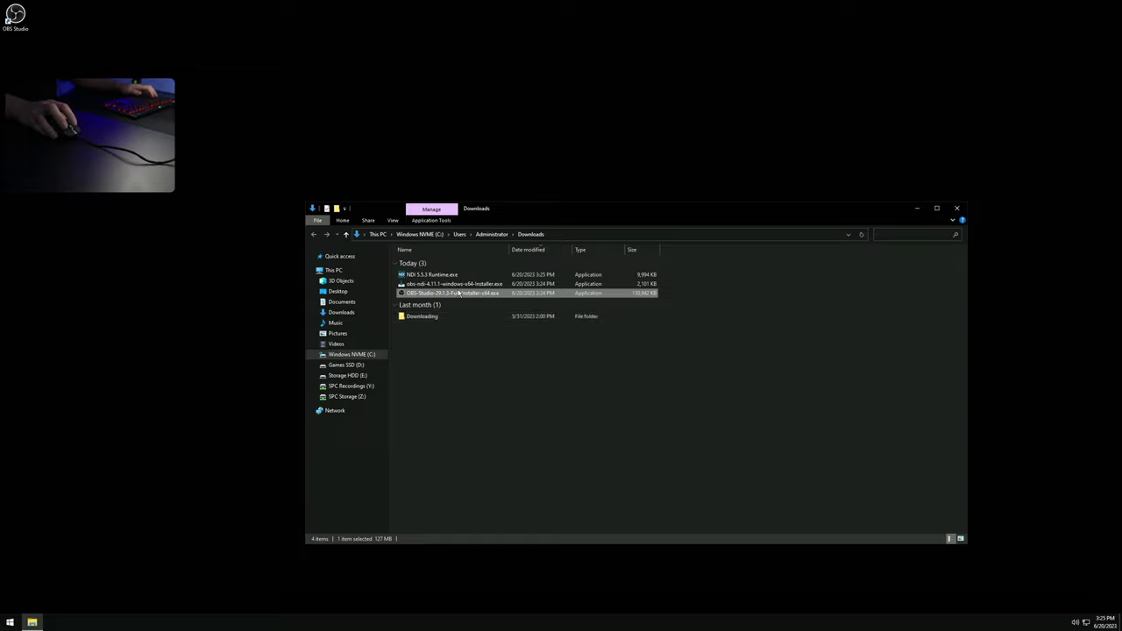
Step: Install the obs-ndi 4.11.1 plugin with the default location and start menu folder
double_click(457, 286)
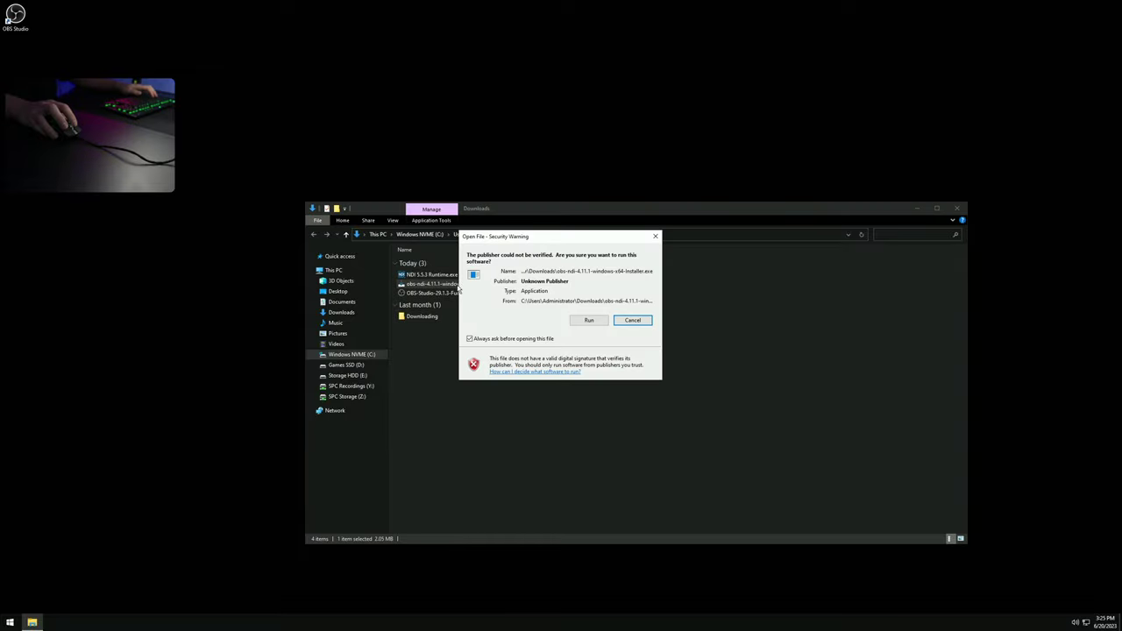
click(589, 320)
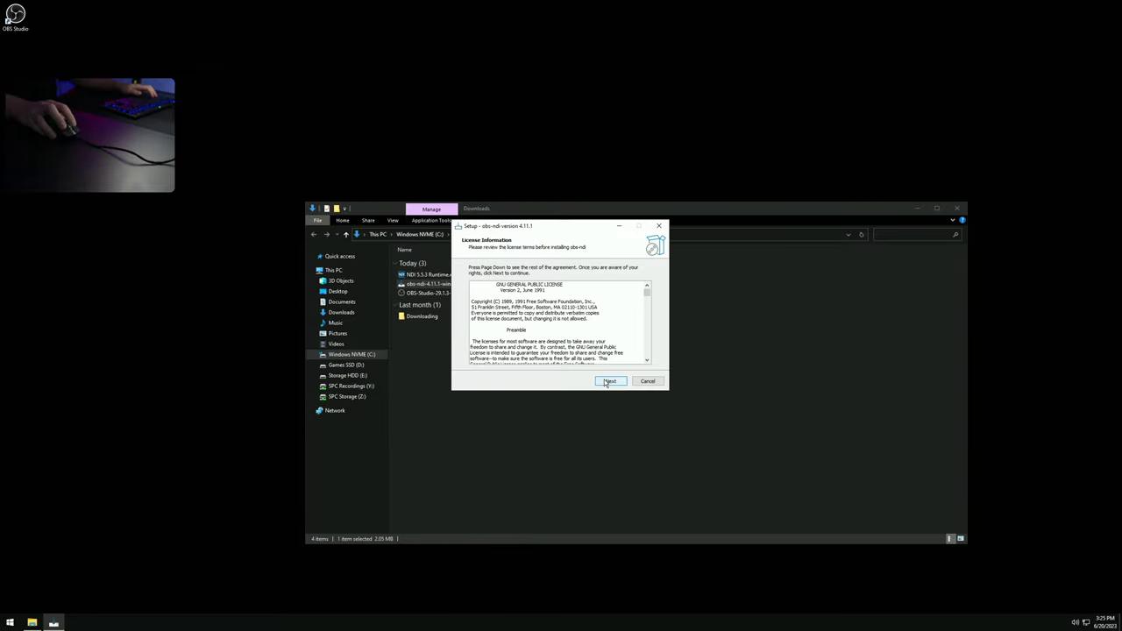
click(608, 382)
click(612, 383)
click(615, 383)
click(618, 384)
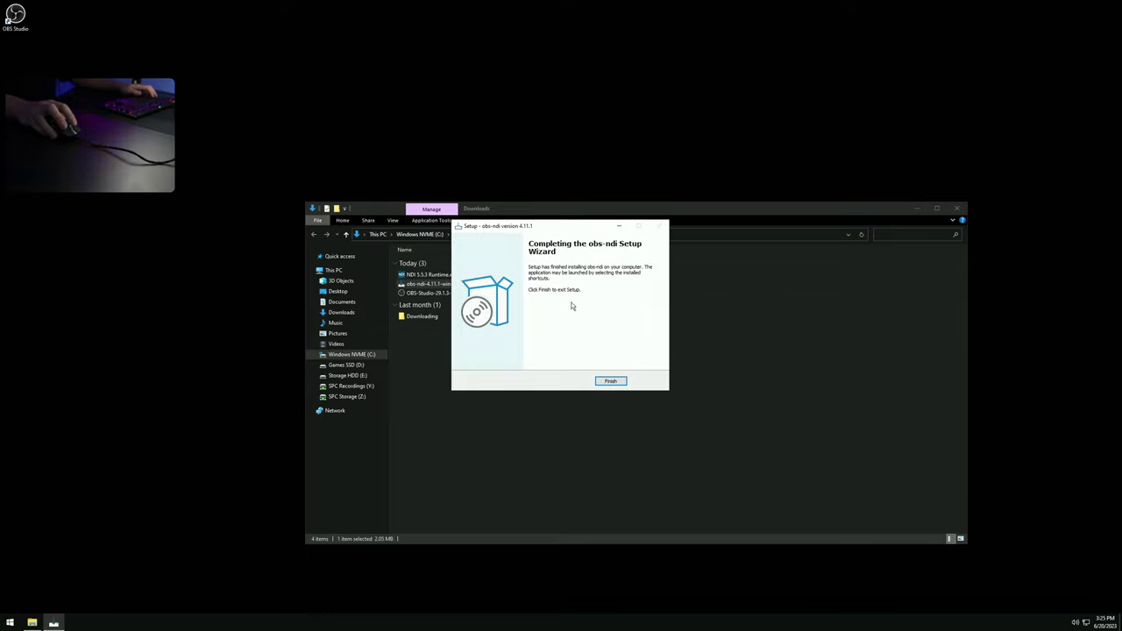
click(612, 382)
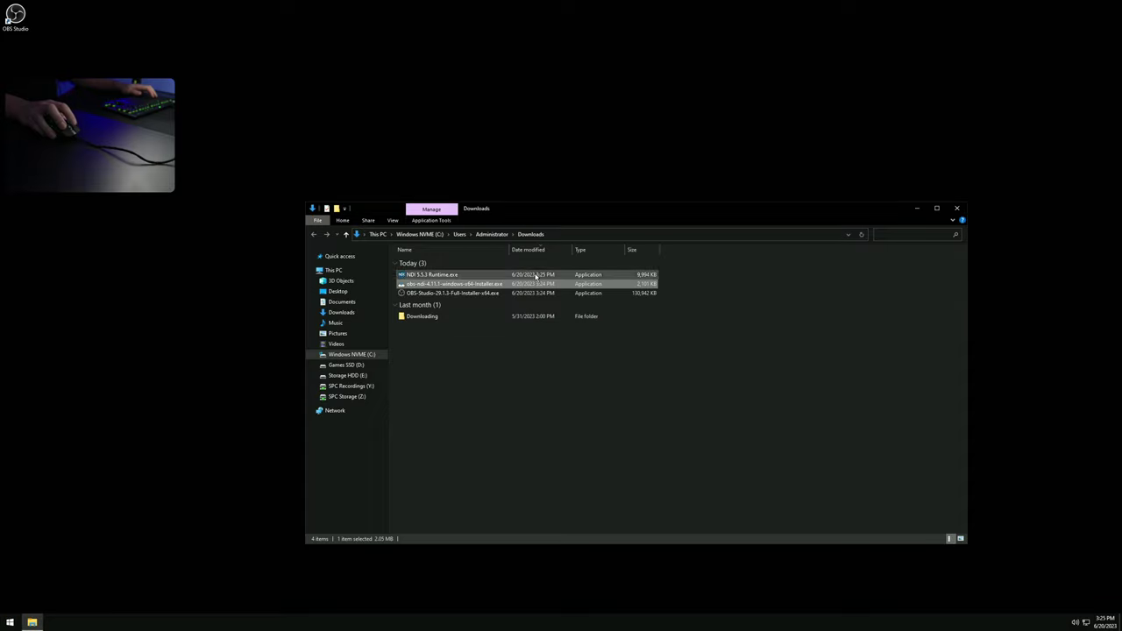
Step: Install the NDI 5.5.3 Runtime, accepting its license and default options
double_click(441, 275)
click(590, 320)
click(525, 355)
click(612, 380)
click(612, 380)
click(611, 381)
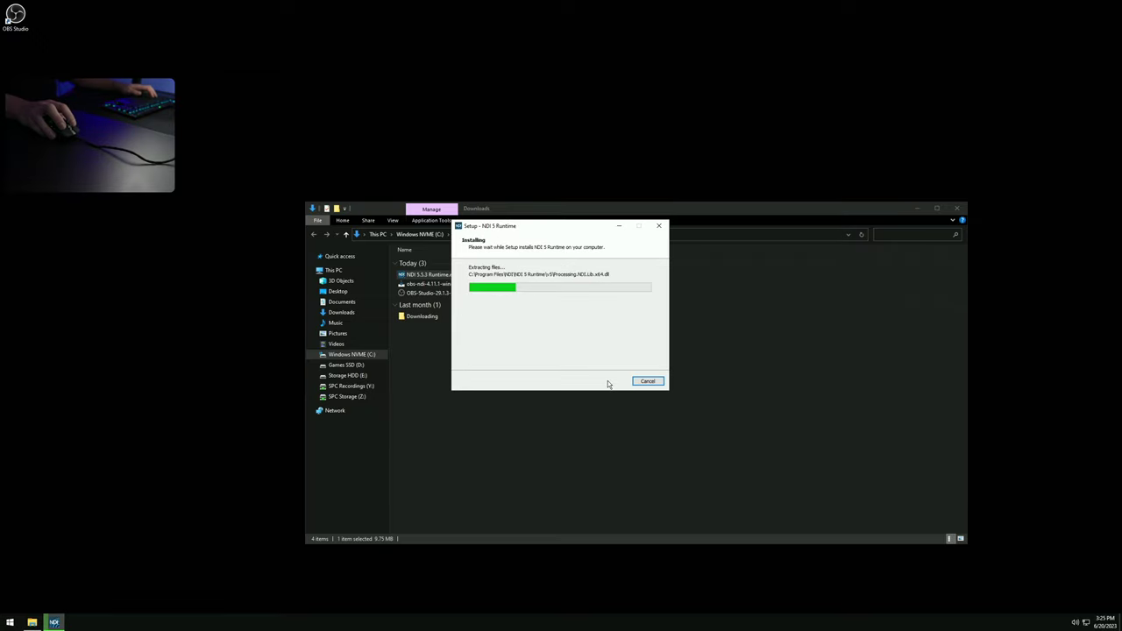
click(611, 381)
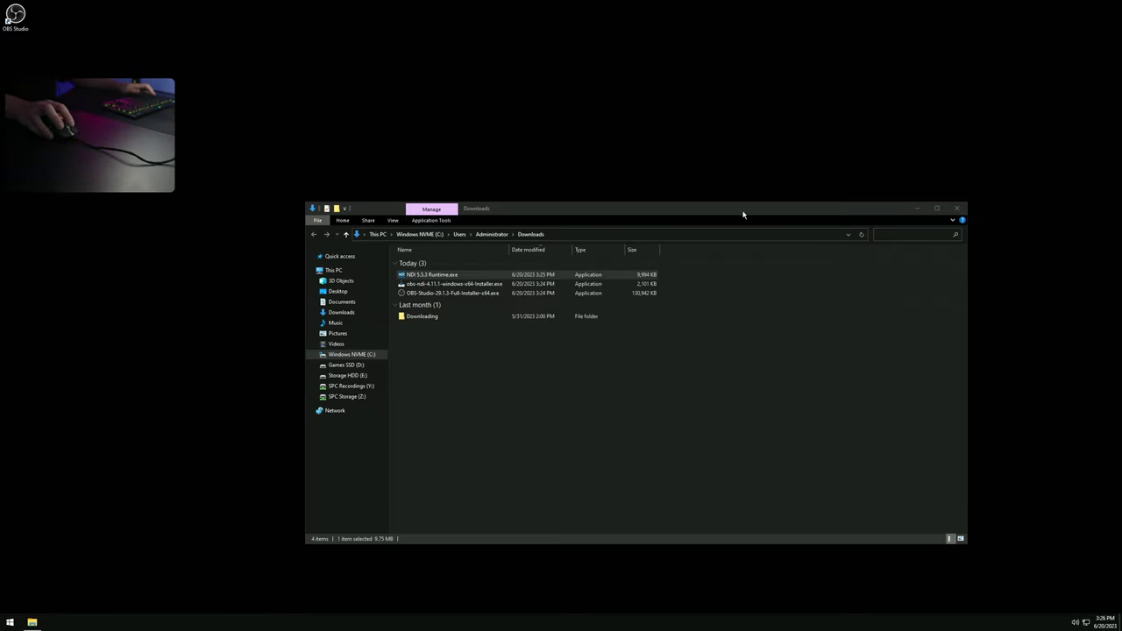
Step: Restart the computer from the Start button's context menu
right_click(10, 622)
mouse_move(125, 603)
click(160, 603)
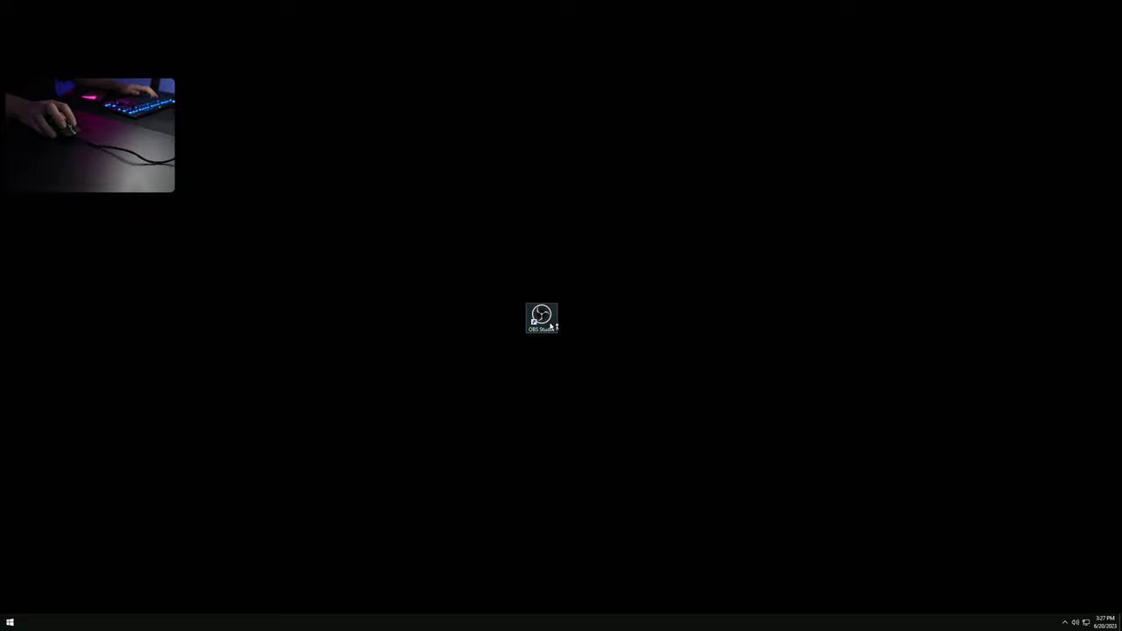
Step: Close the OBS instance running in the background from the system tray
click(1064, 622)
right_click(1058, 604)
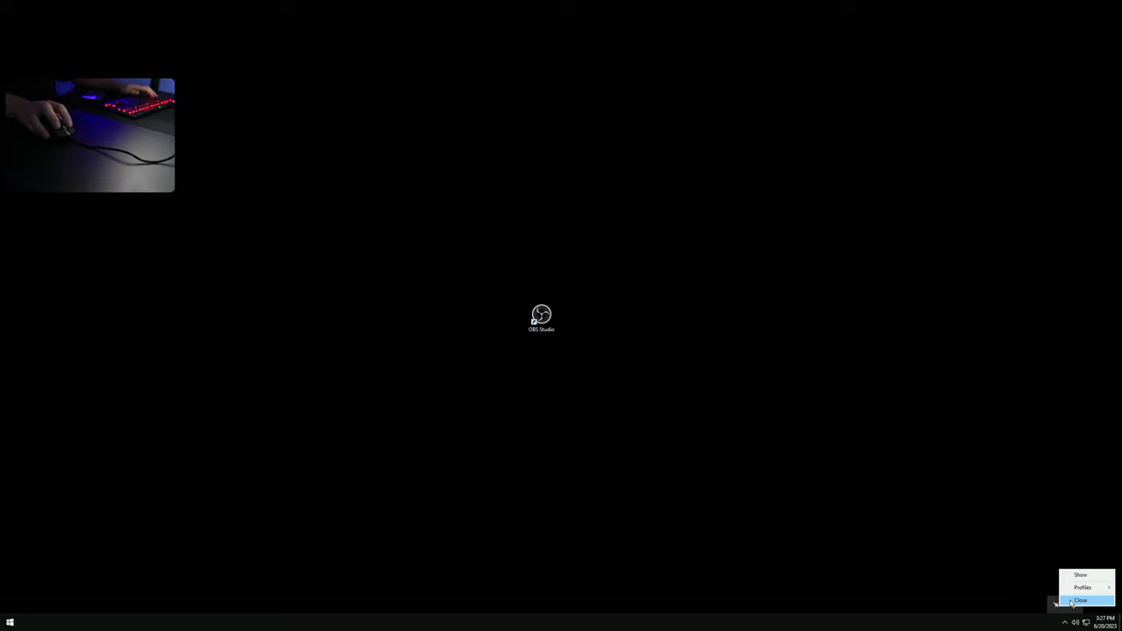
click(1080, 600)
Step: Launch OBS Studio from the desktop shortcut, cancel the Auto-Configuration Wizard, and nudge the window left
double_click(541, 316)
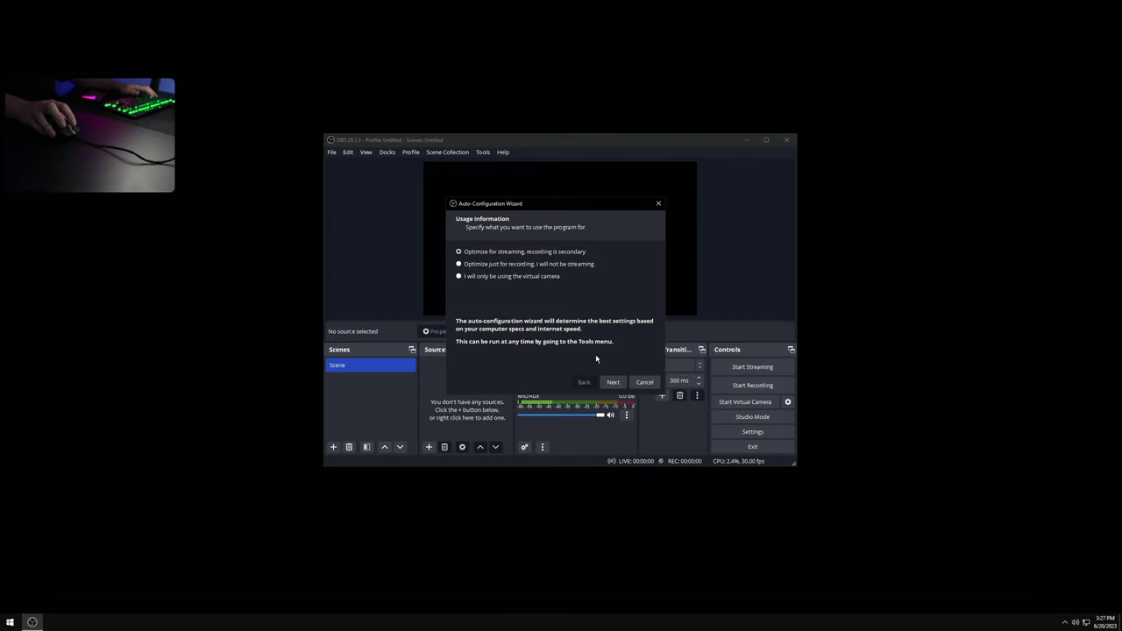
click(645, 382)
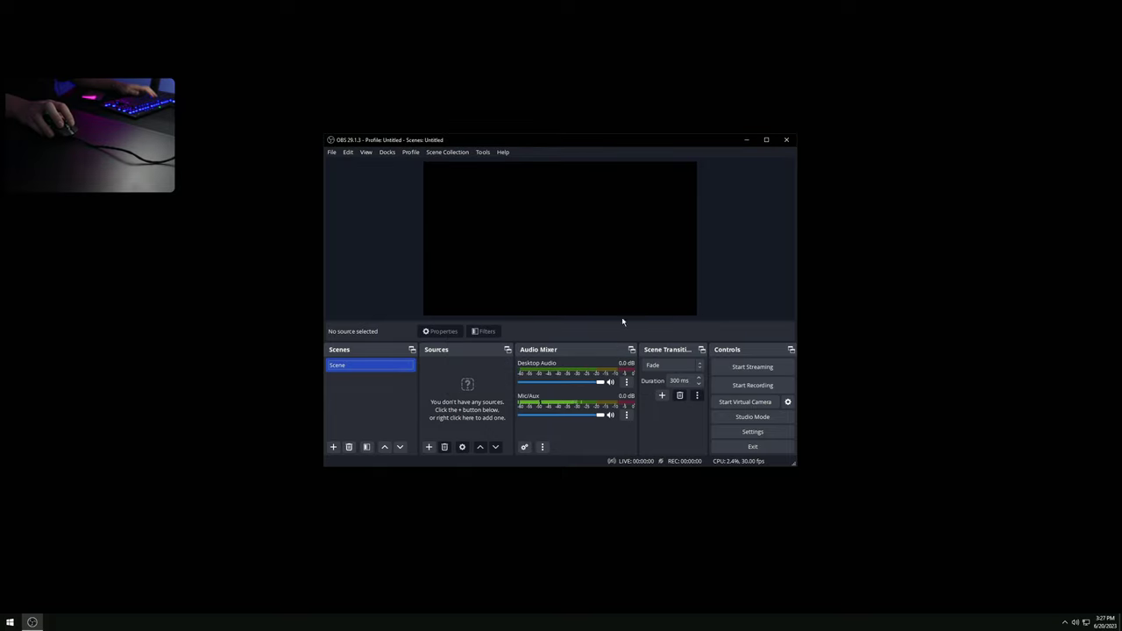
drag(573, 140, 558, 143)
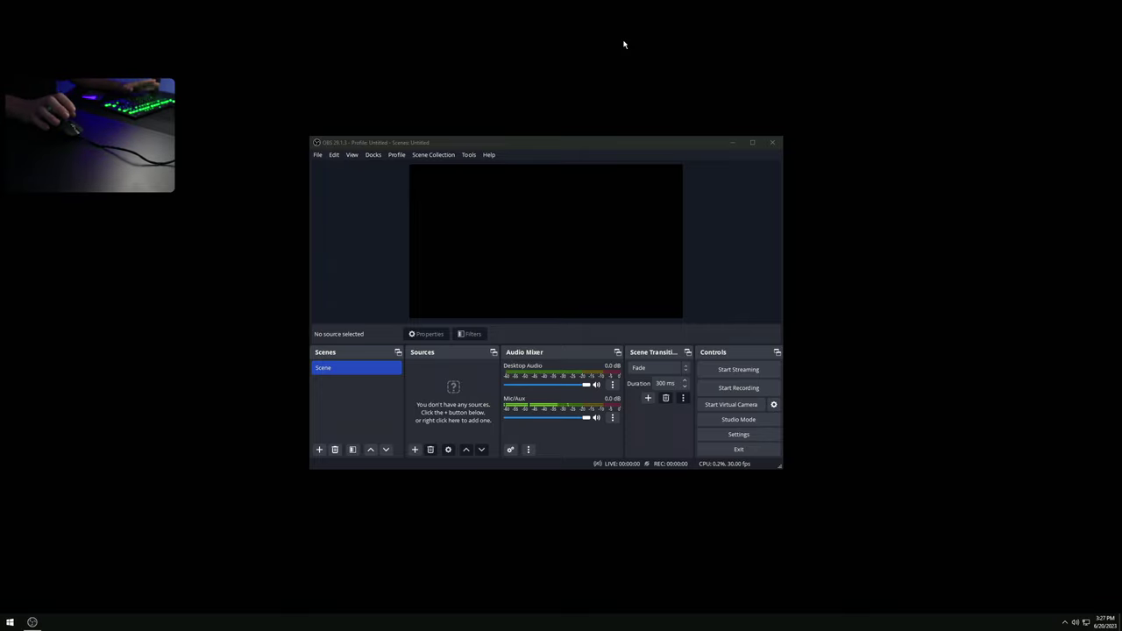
Step: Hide the status bar, source icons, source toolbar and scene/source list buttons via the View menu
click(354, 156)
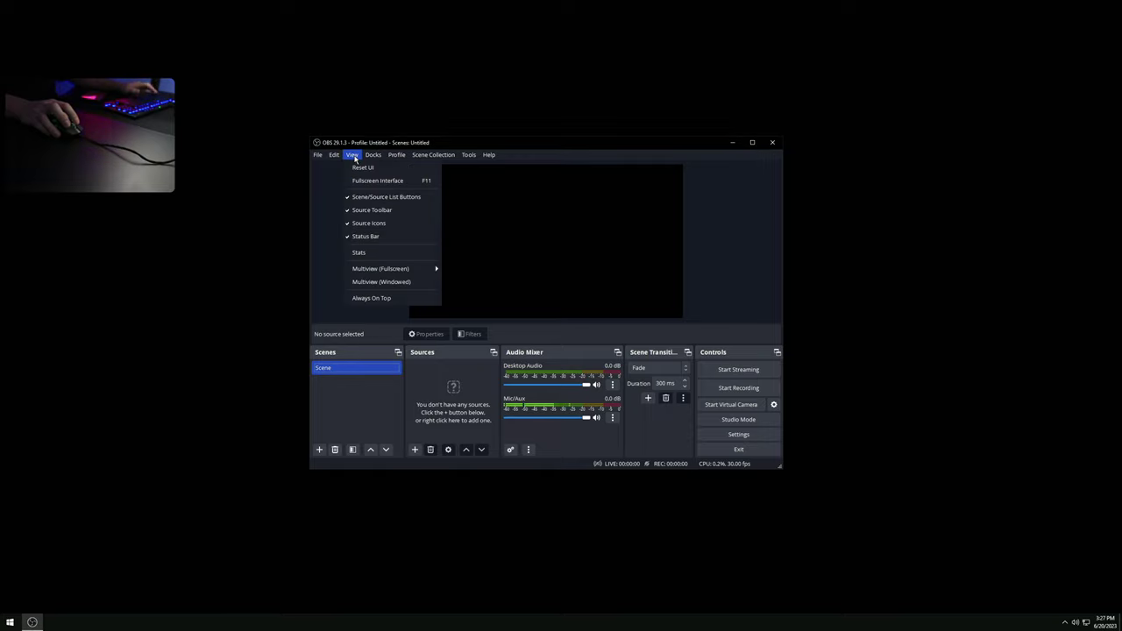
click(374, 237)
click(354, 156)
click(366, 222)
click(353, 155)
click(372, 210)
click(358, 155)
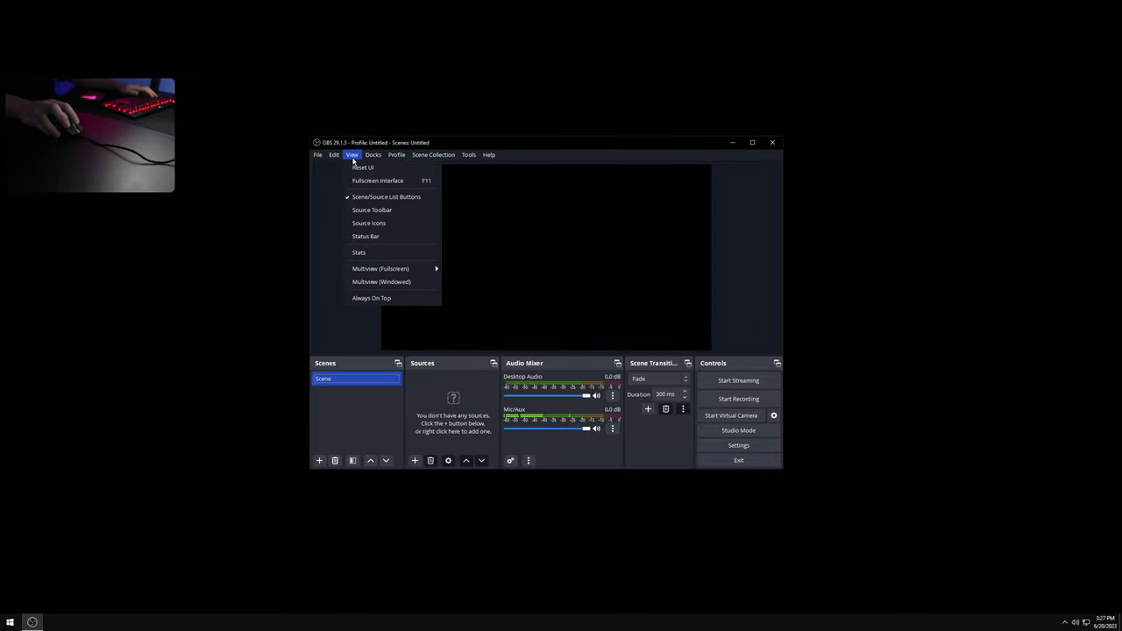
click(393, 197)
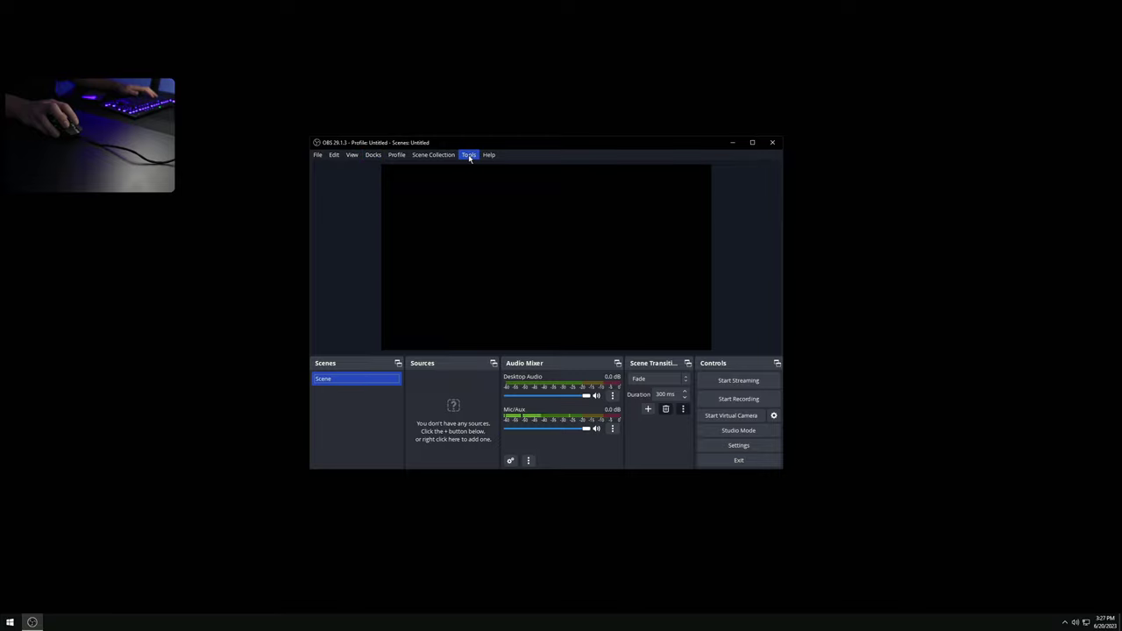
click(352, 155)
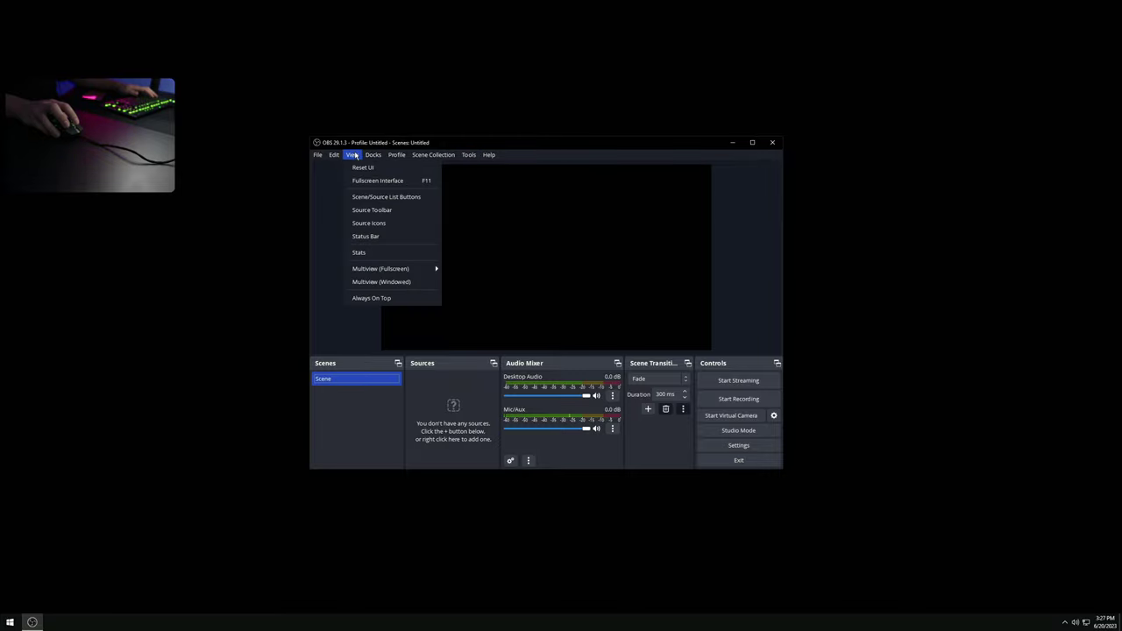
mouse_move(373, 155)
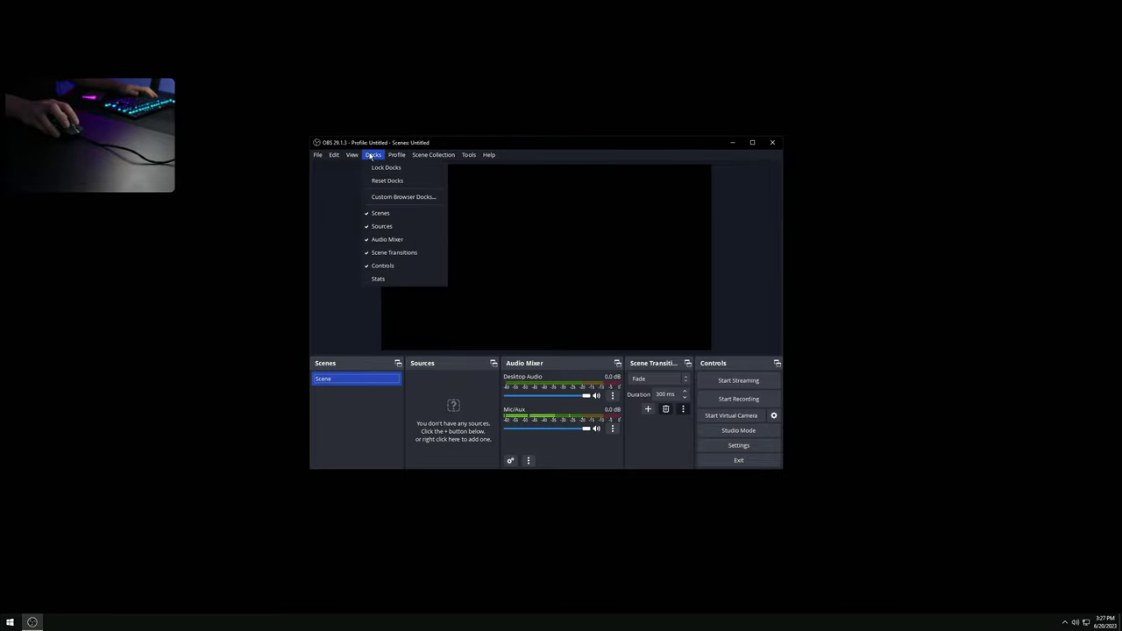
Step: Uncheck Scene Transitions, Audio Mixer, Scenes and Controls in the Docks menu
click(398, 255)
click(373, 155)
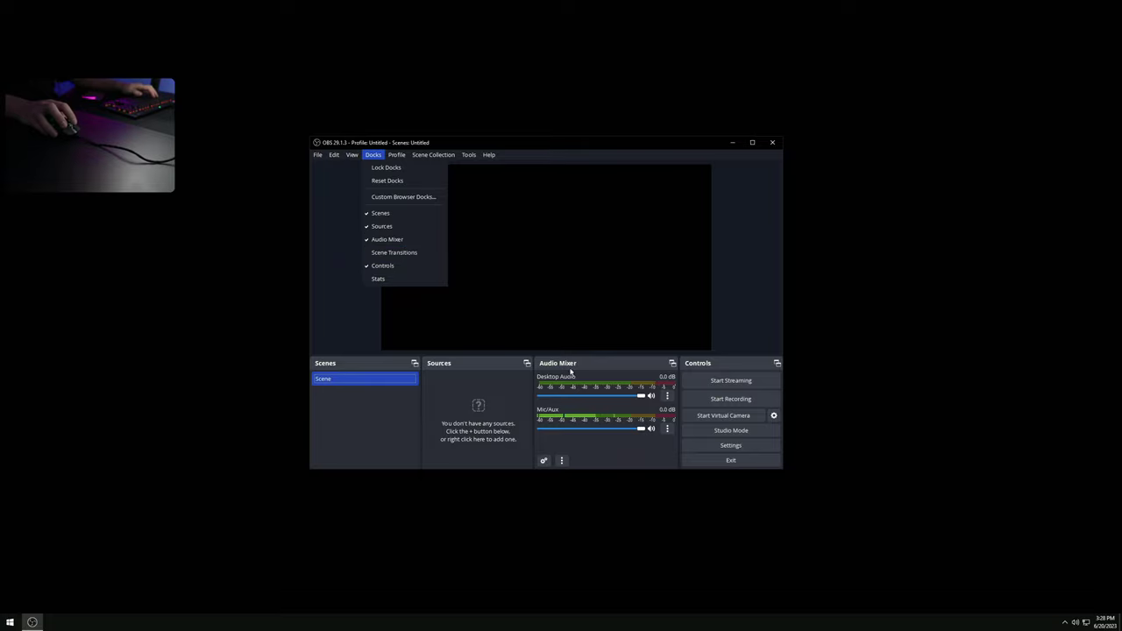
click(406, 239)
click(374, 155)
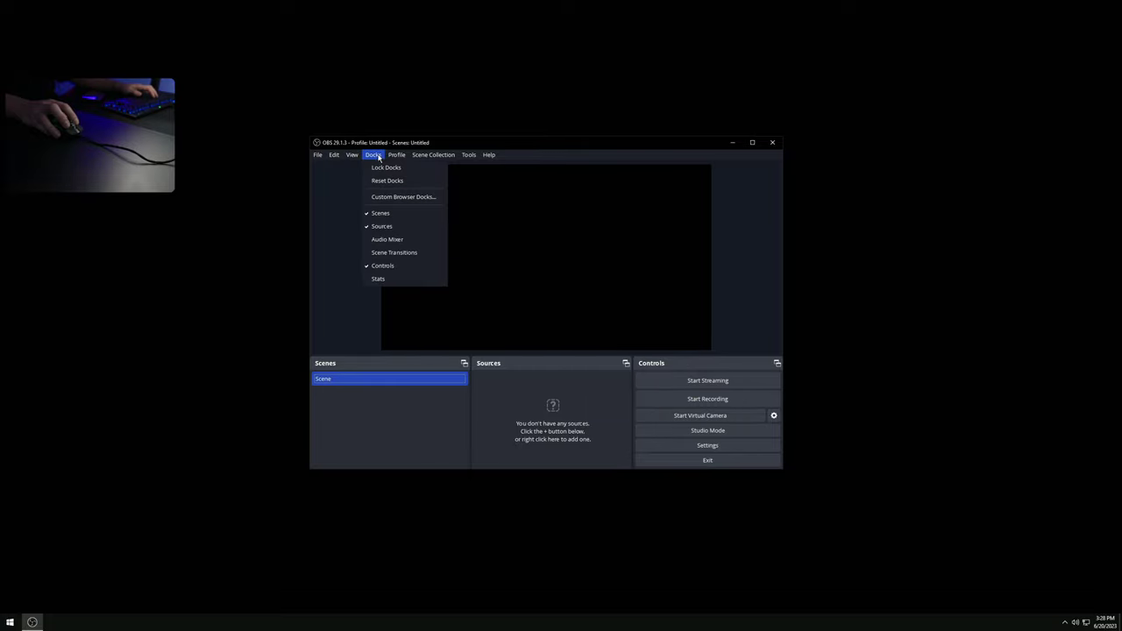
click(394, 214)
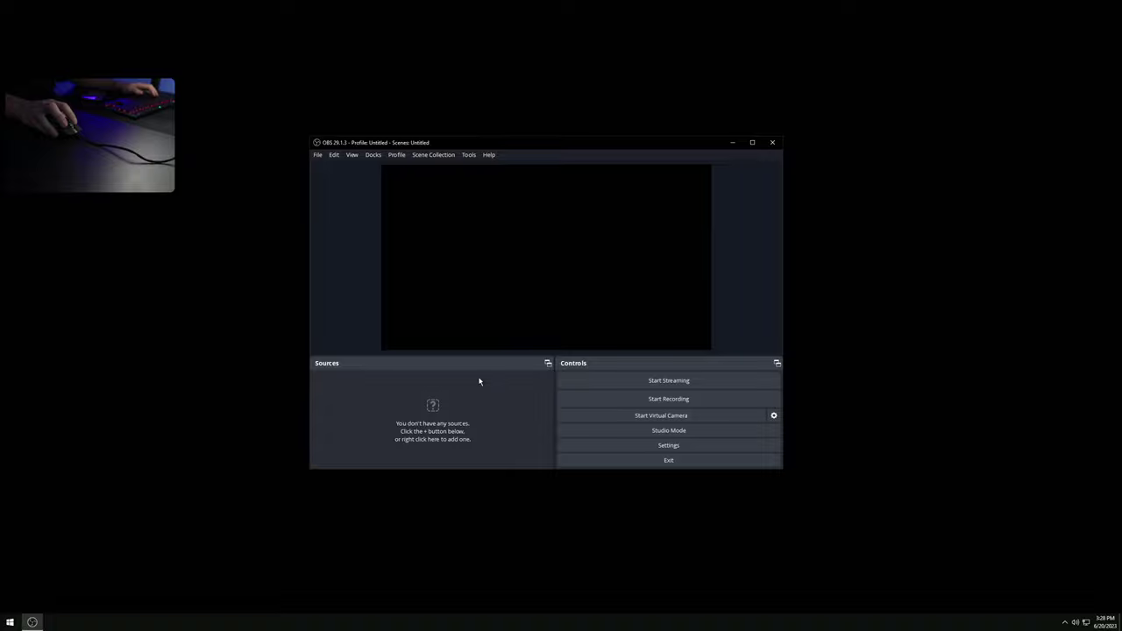
click(374, 156)
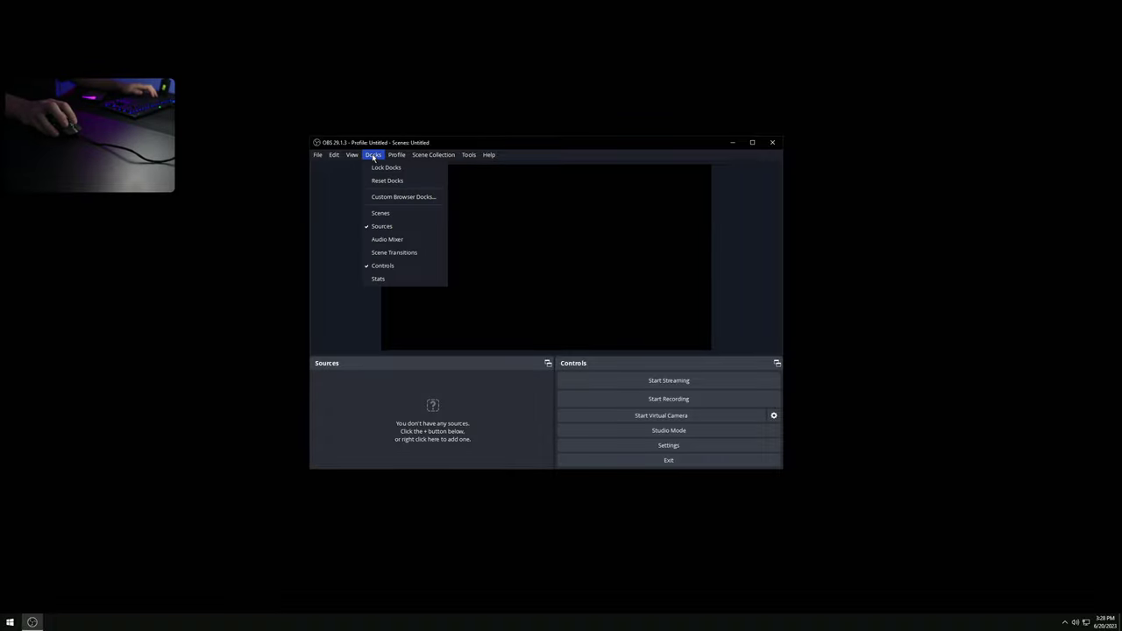
click(395, 266)
click(317, 155)
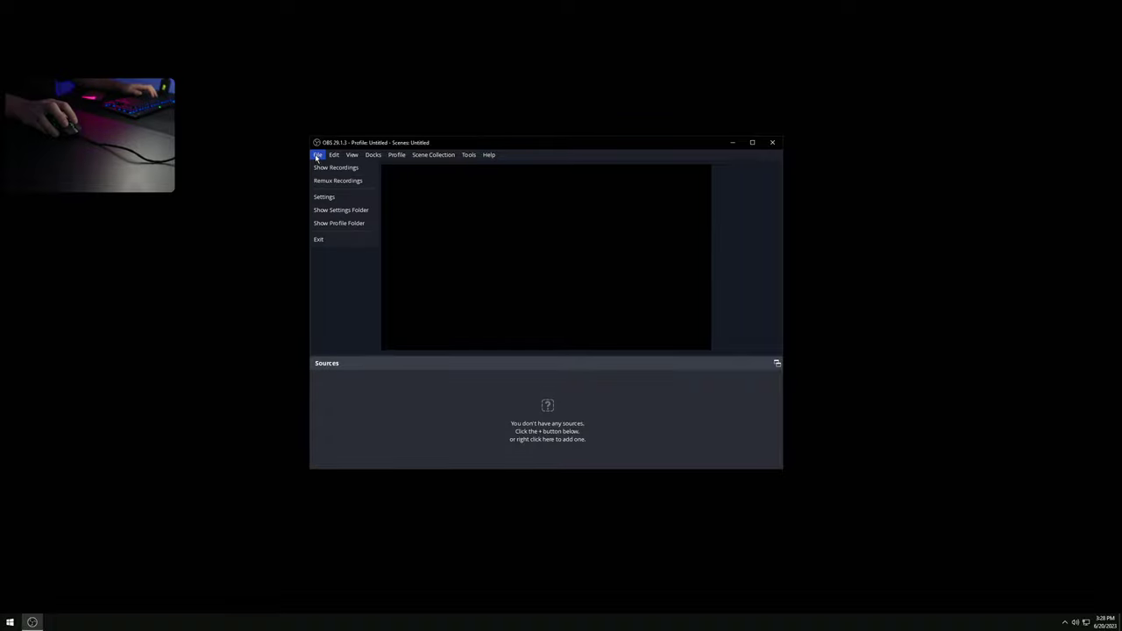
click(414, 142)
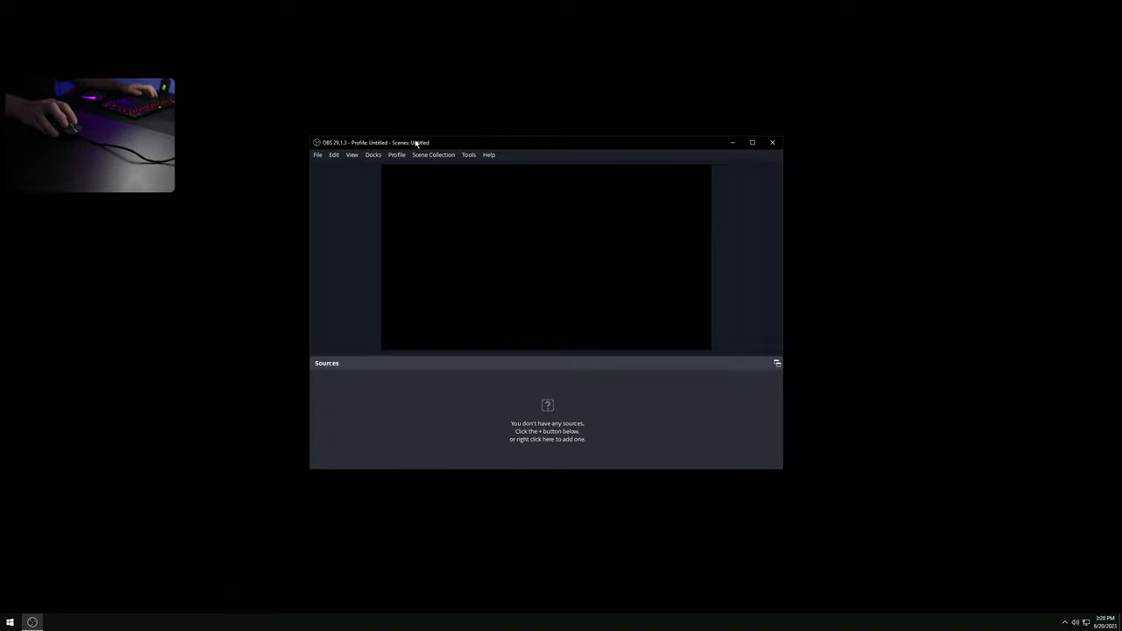
click(375, 155)
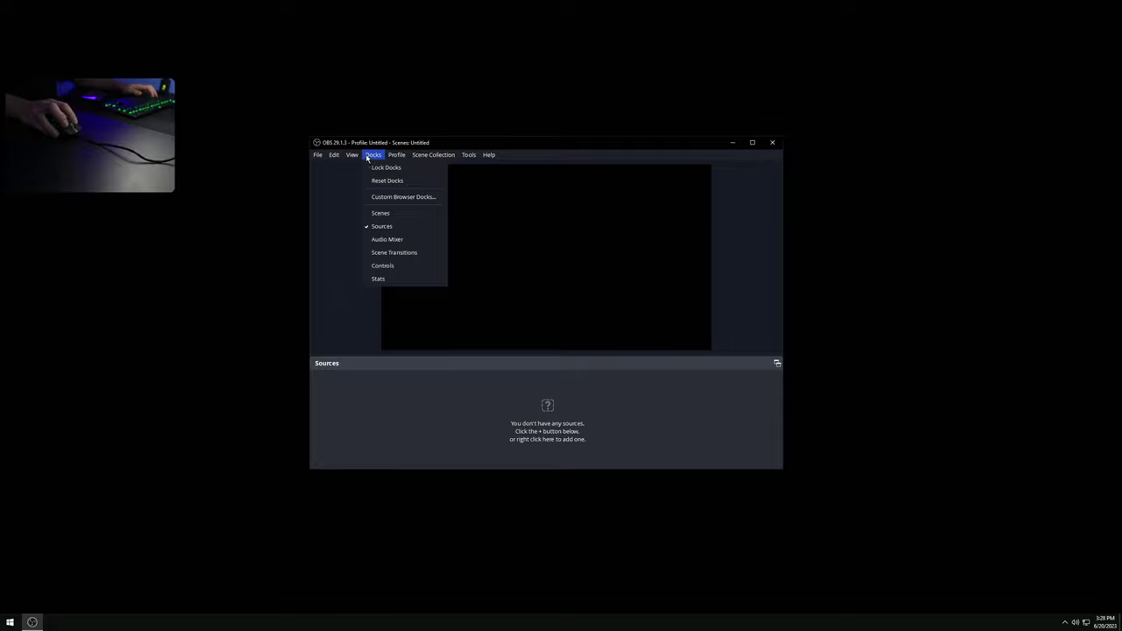
mouse_move(356, 157)
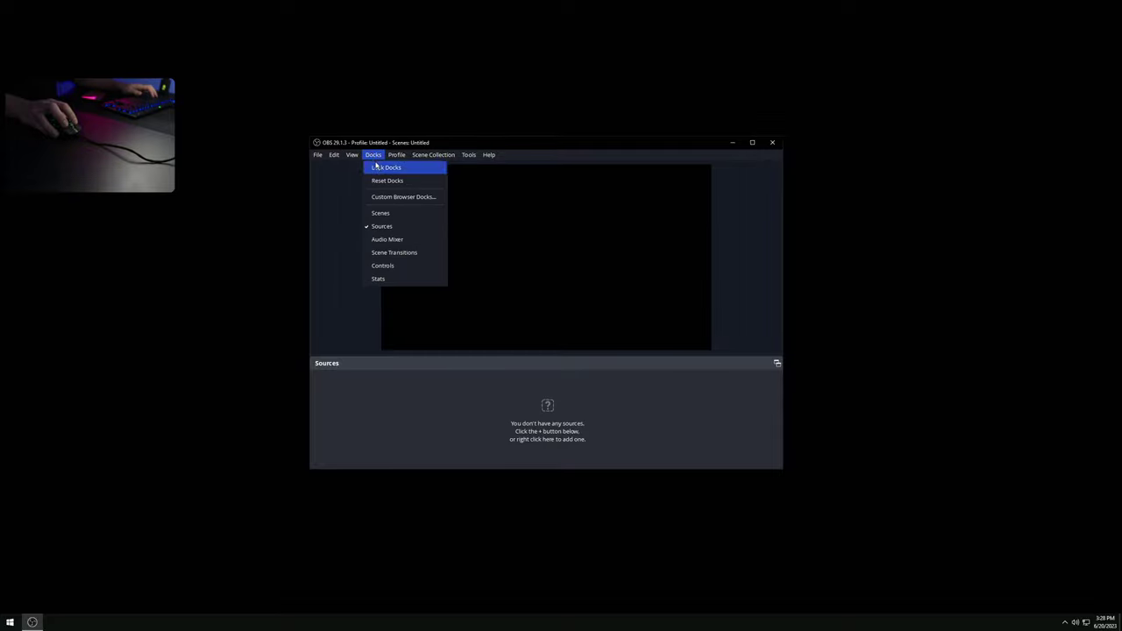
Step: Dock a Stats panel beside Sources and enlarge the OBS window for a bigger preview
click(386, 278)
drag(539, 281, 350, 390)
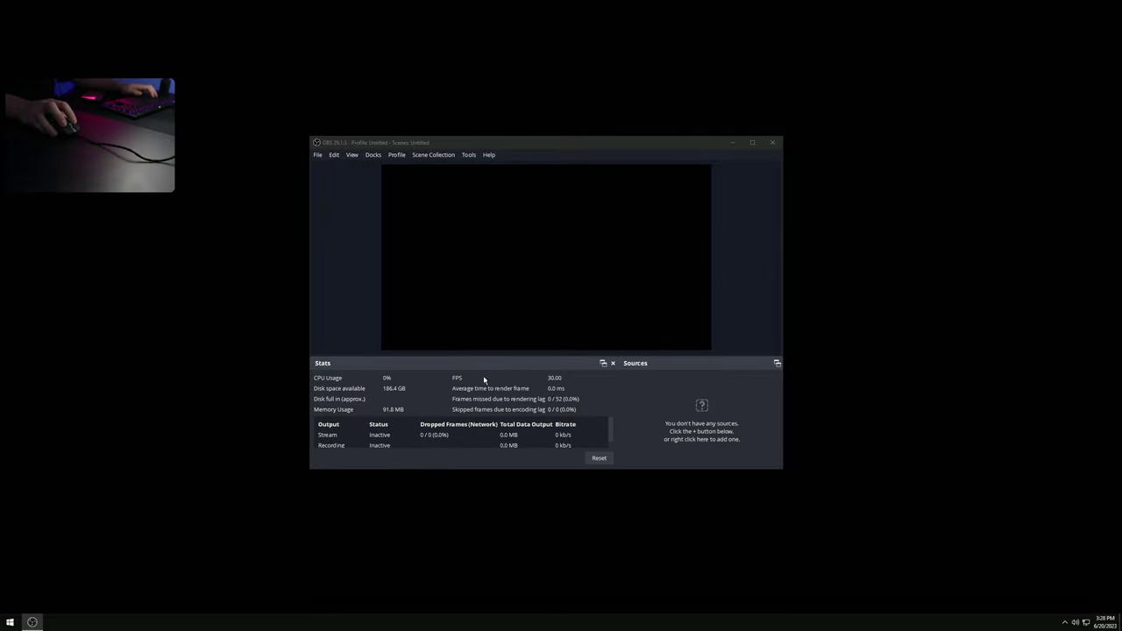
drag(567, 489, 567, 488)
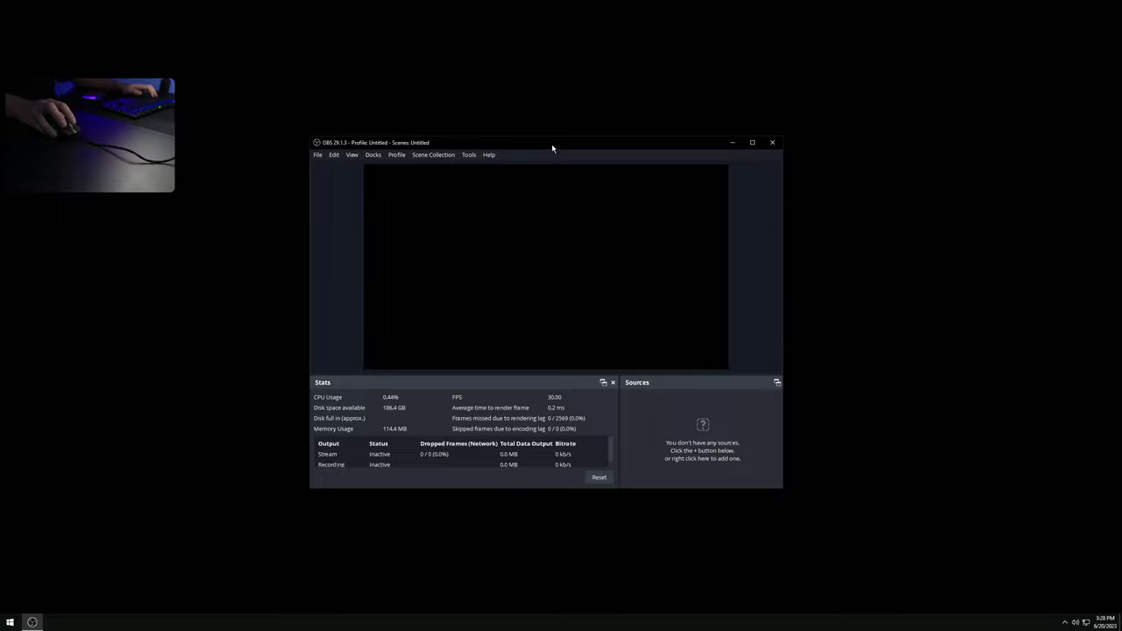
drag(770, 473, 816, 501)
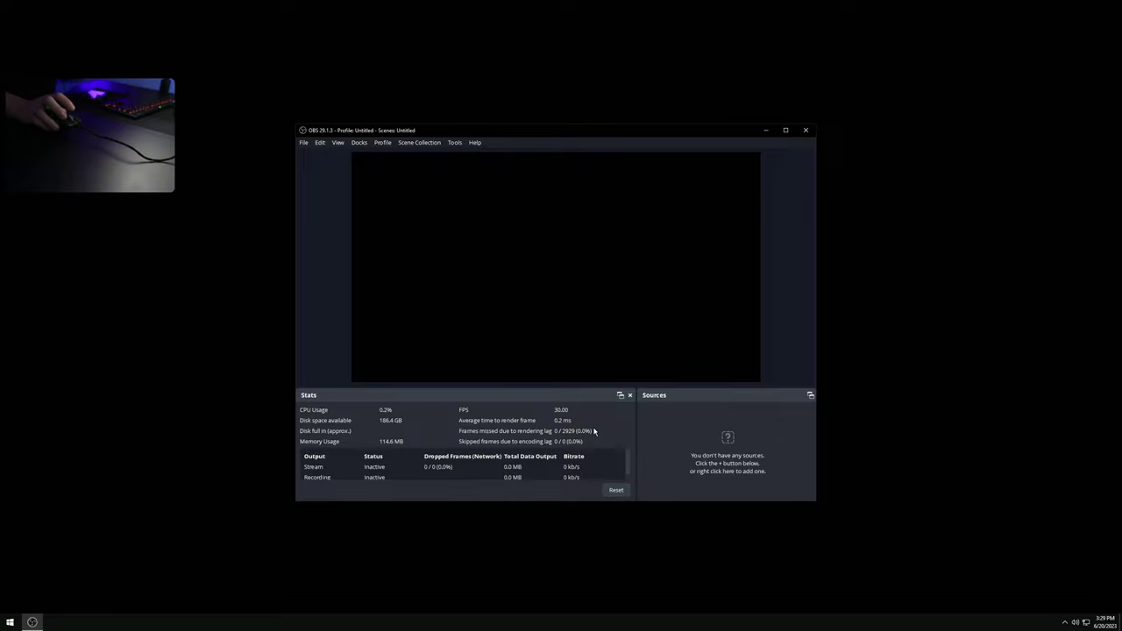
Step: Open OBS Settings from the File menu
click(247, 74)
click(303, 142)
click(320, 185)
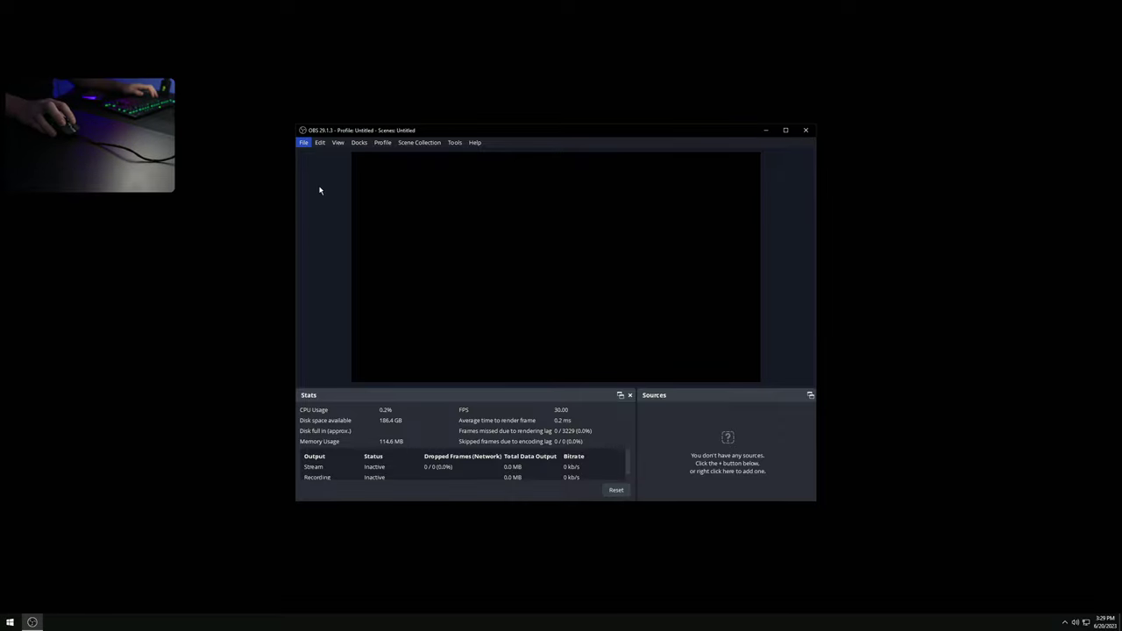
Step: In Advanced settings, turn off Automatically Reconnect, Stream Delay and Browser Source Hardware Acceleration, and apply
click(369, 279)
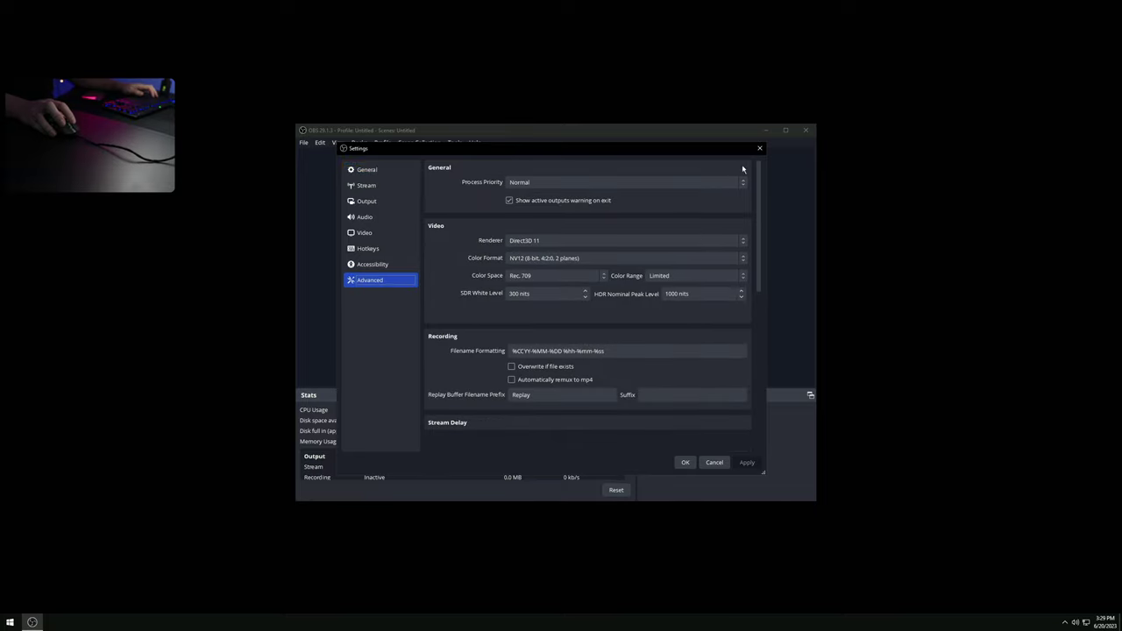
drag(759, 300, 781, 397)
click(509, 287)
click(509, 217)
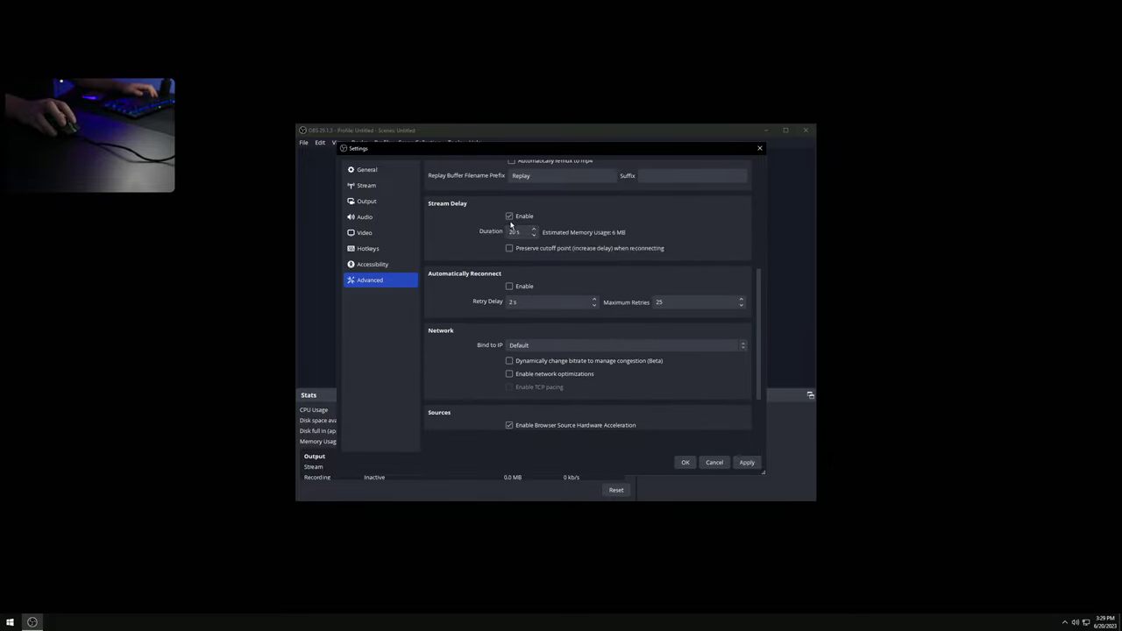
click(509, 216)
click(746, 462)
drag(761, 374, 761, 429)
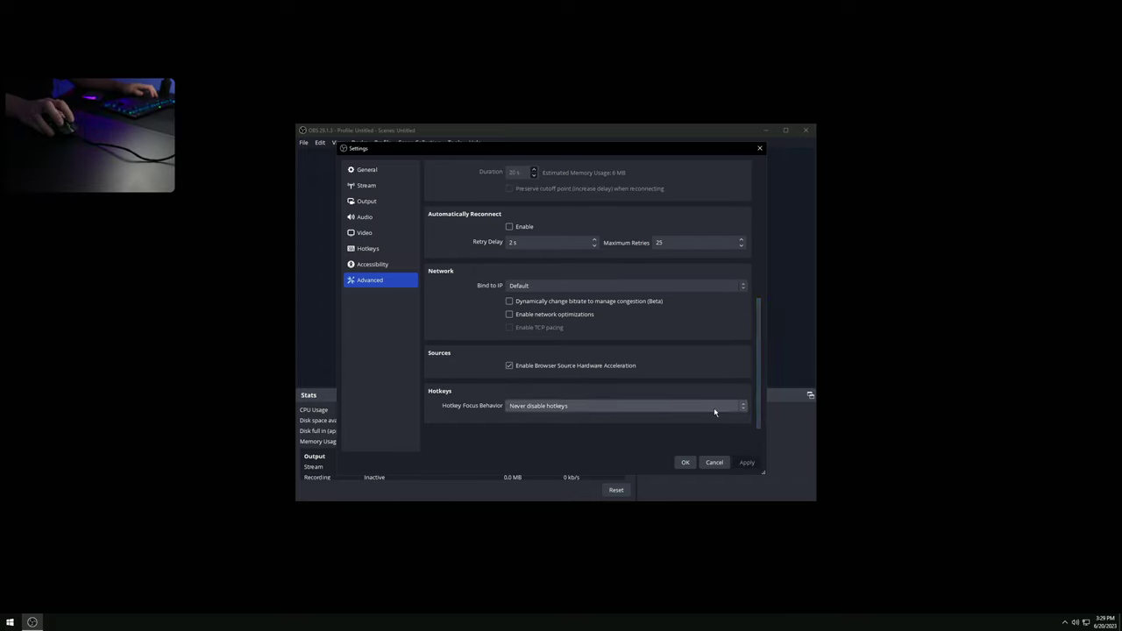
click(509, 366)
click(756, 464)
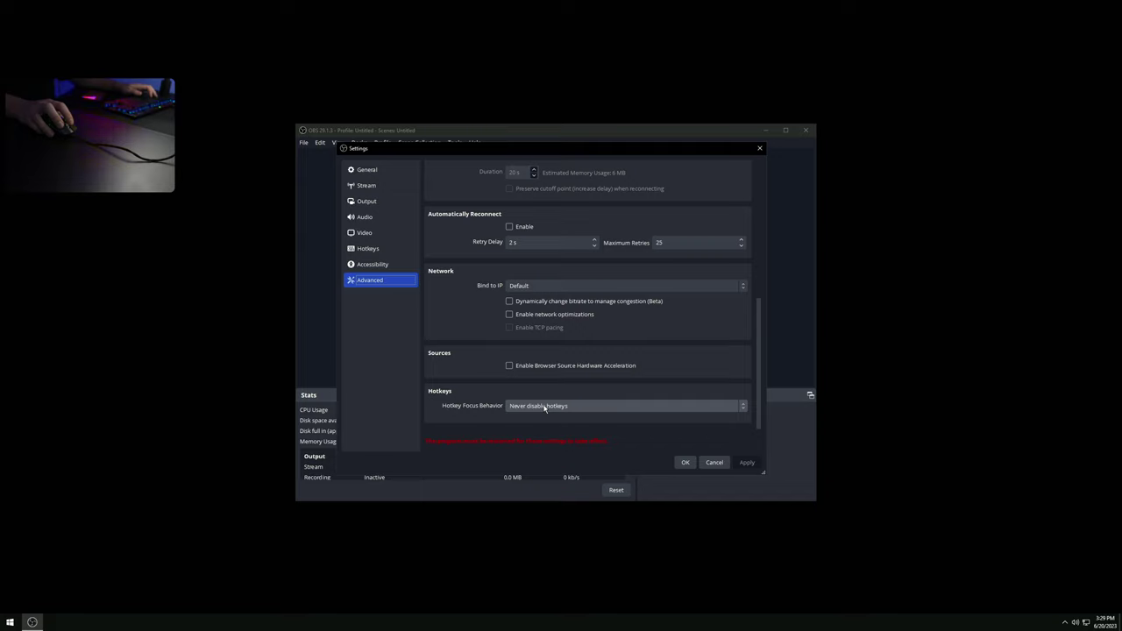
Step: Set Hotkey Focus Behavior to 'Disable hotkeys when main window is not in focus' and apply
click(544, 408)
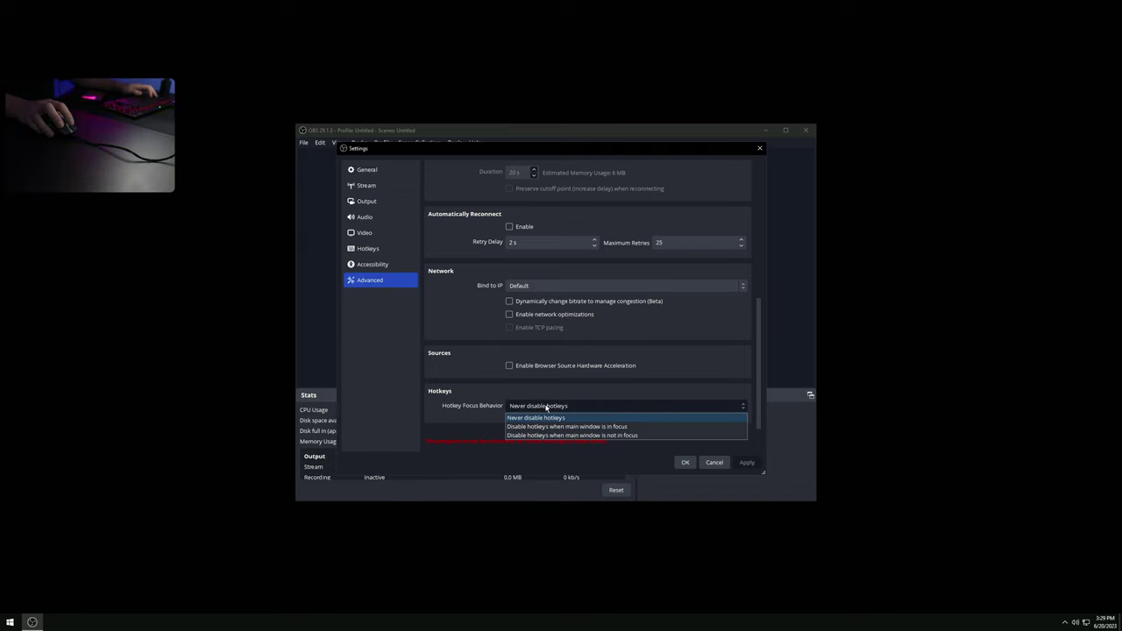
click(592, 436)
click(746, 462)
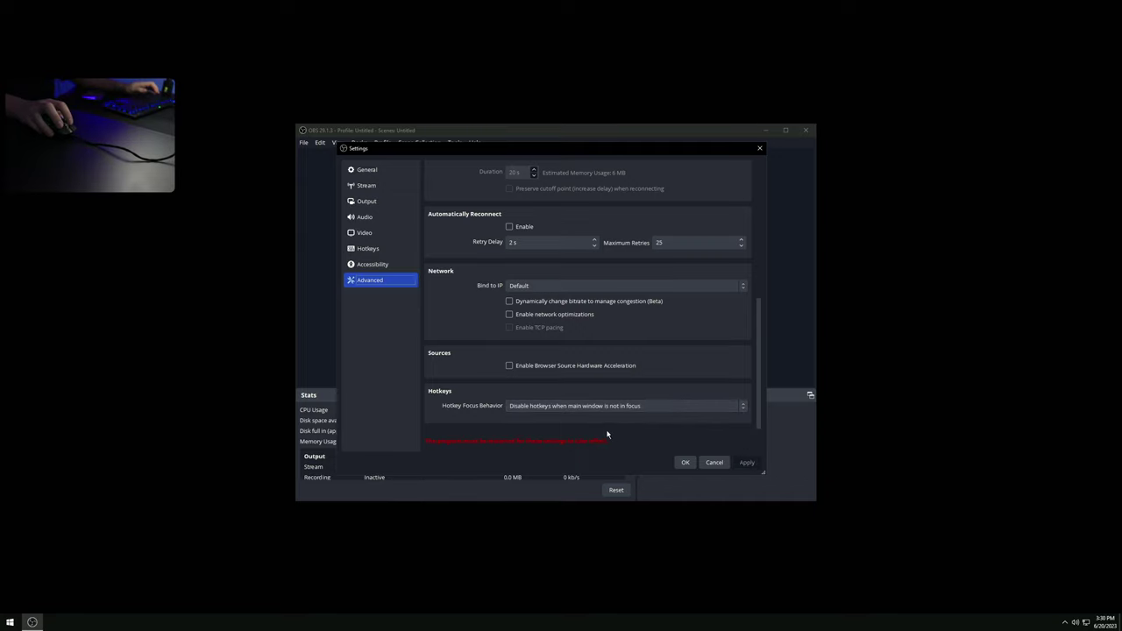
click(388, 263)
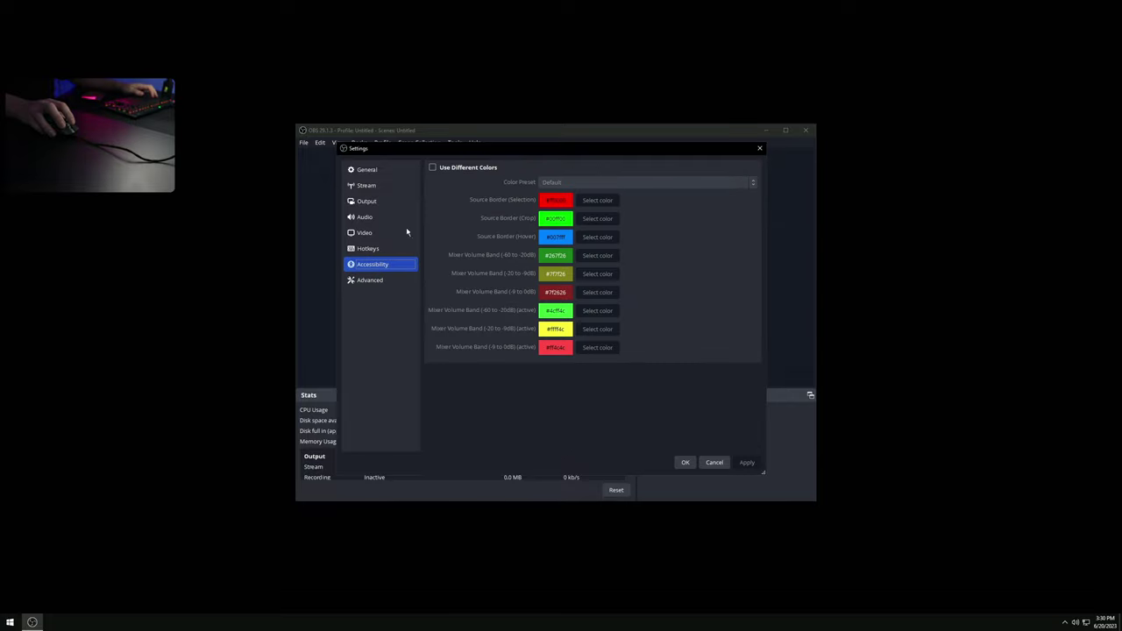
Step: Set Video base and output resolution to 2560x1440 at 60 FPS, apply, then view Audio settings
click(386, 249)
scroll(562, 203, down, 5)
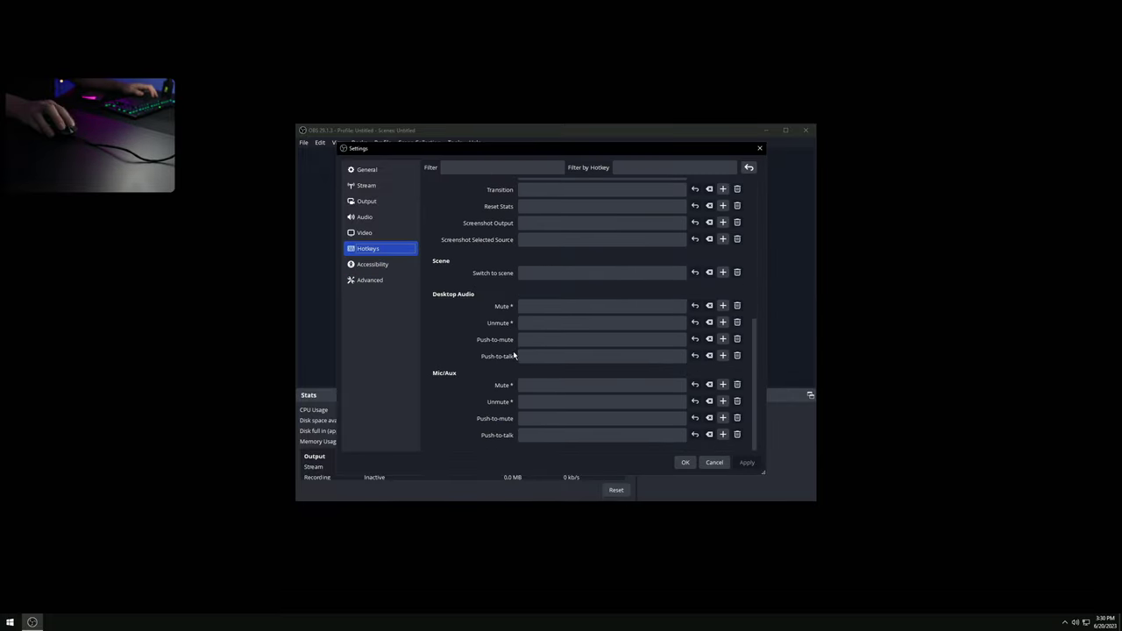
click(364, 233)
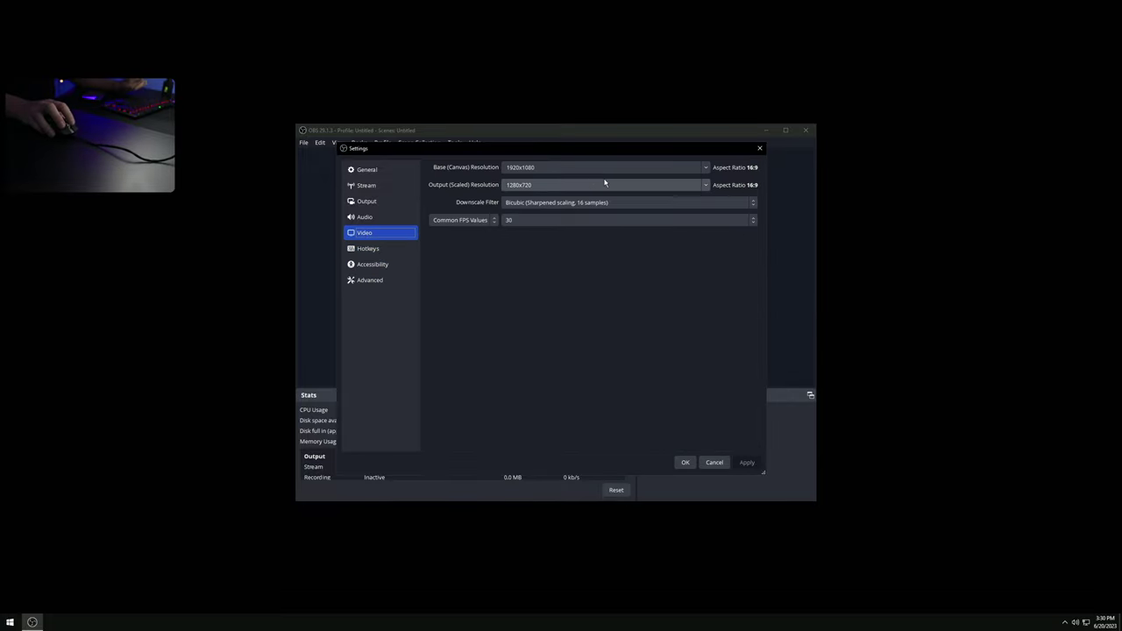
click(705, 172)
click(541, 177)
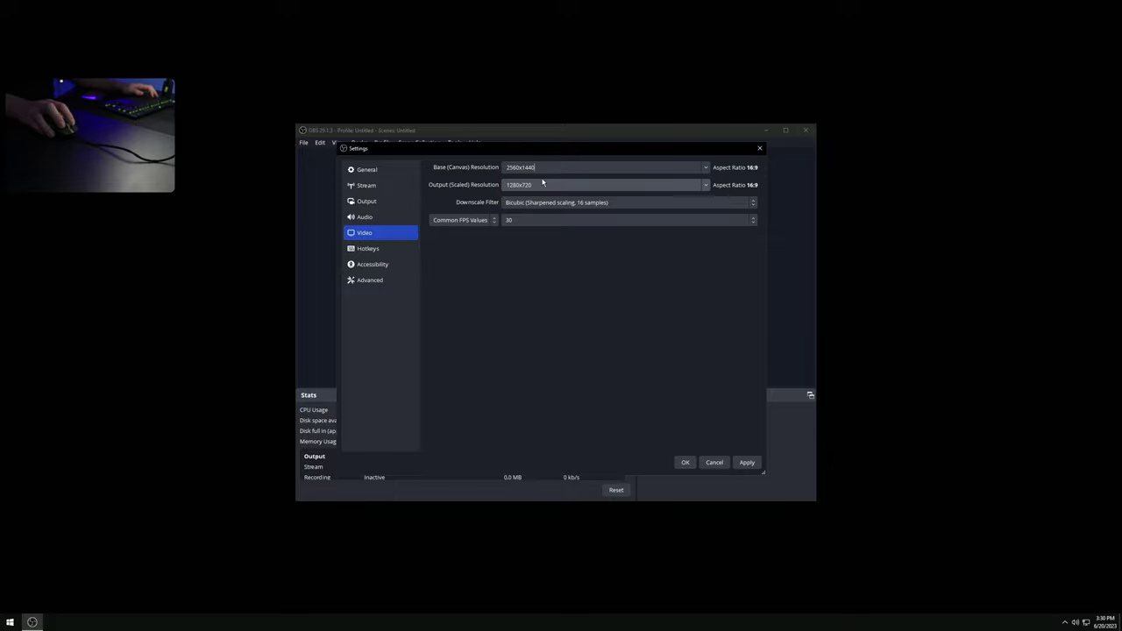
click(707, 186)
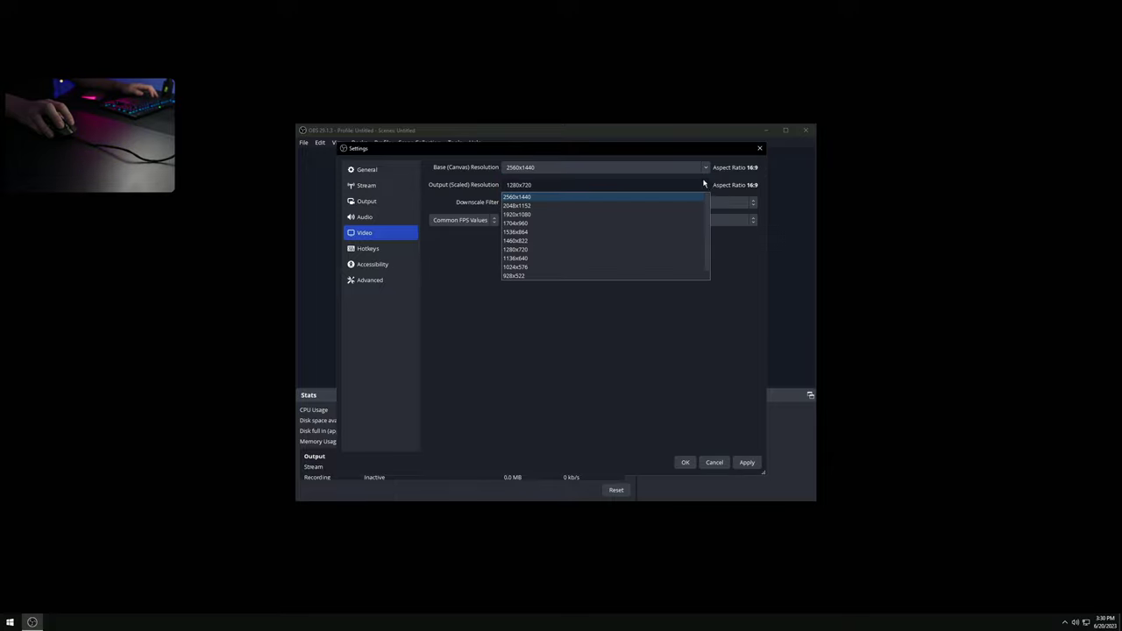
click(542, 196)
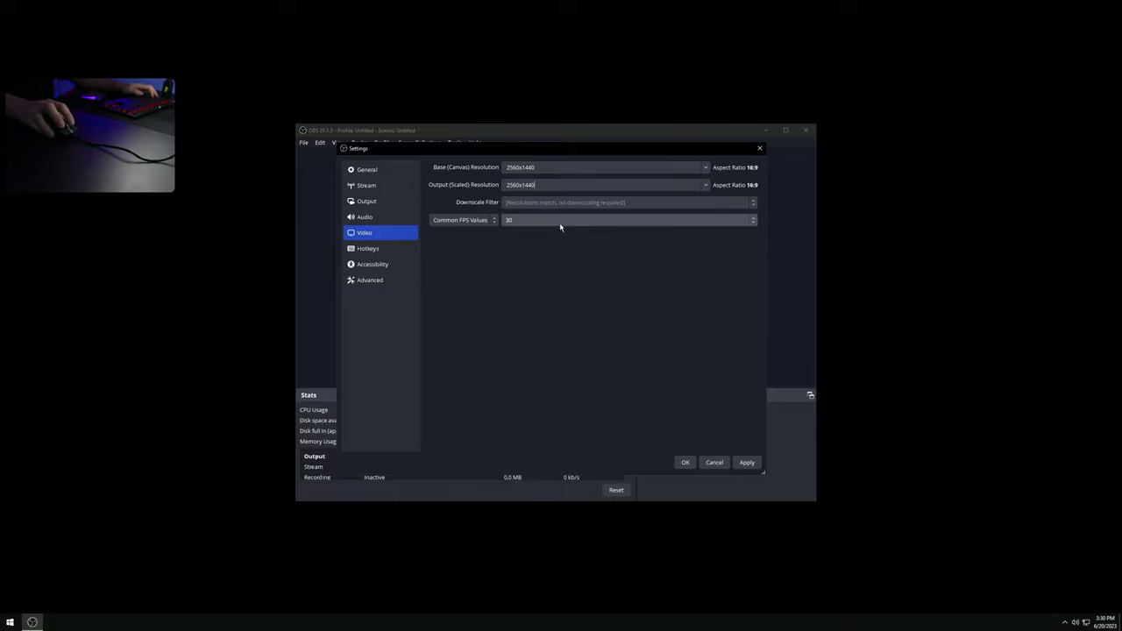
click(561, 223)
click(523, 314)
click(747, 462)
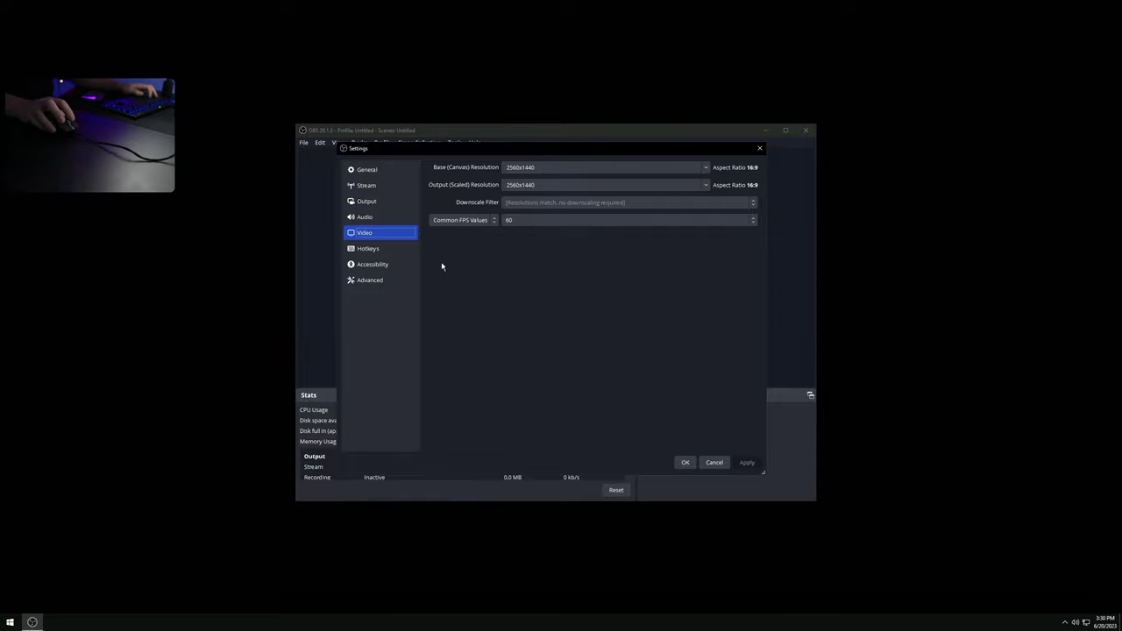
click(382, 217)
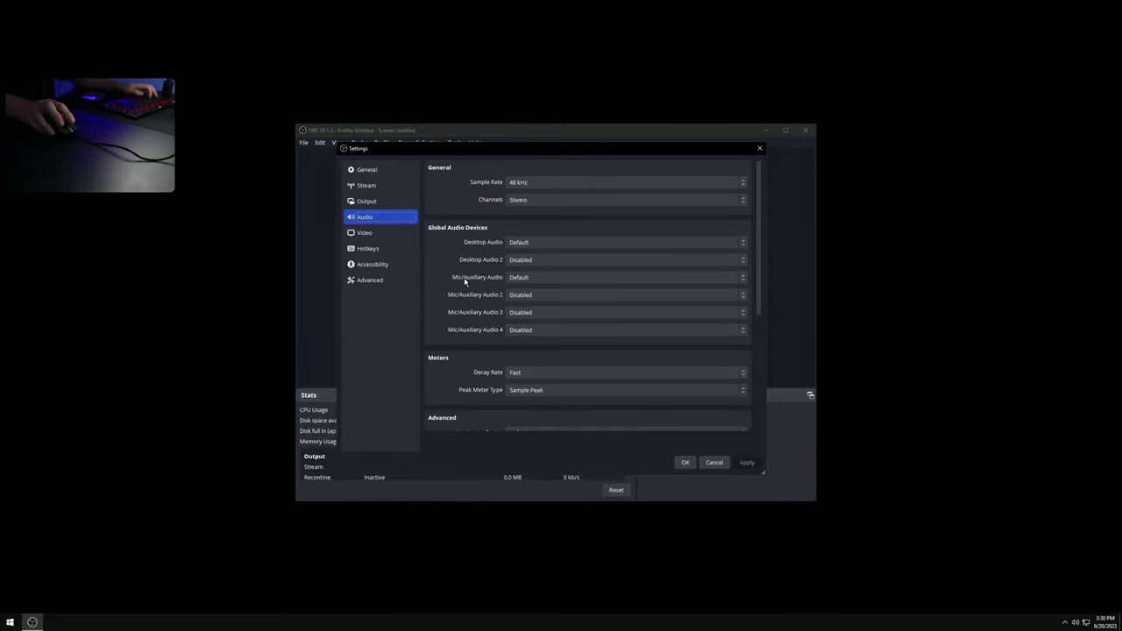
Step: Set the Desktop Audio and Mic/Auxiliary Audio devices to Disabled, apply, and go to Output
click(531, 243)
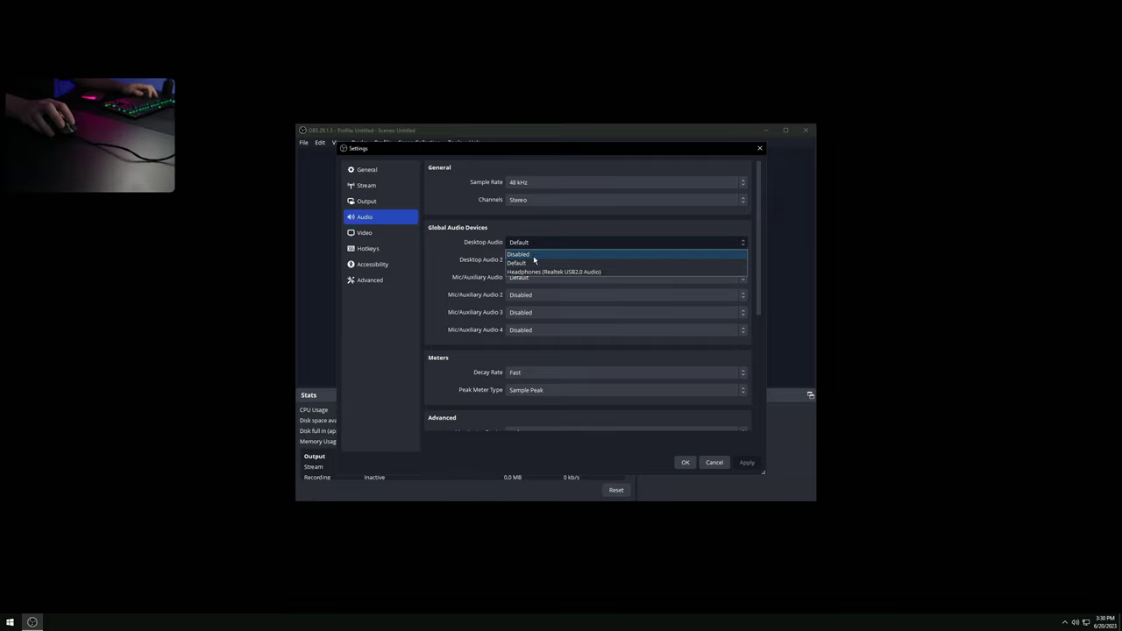
click(534, 256)
click(535, 277)
click(534, 290)
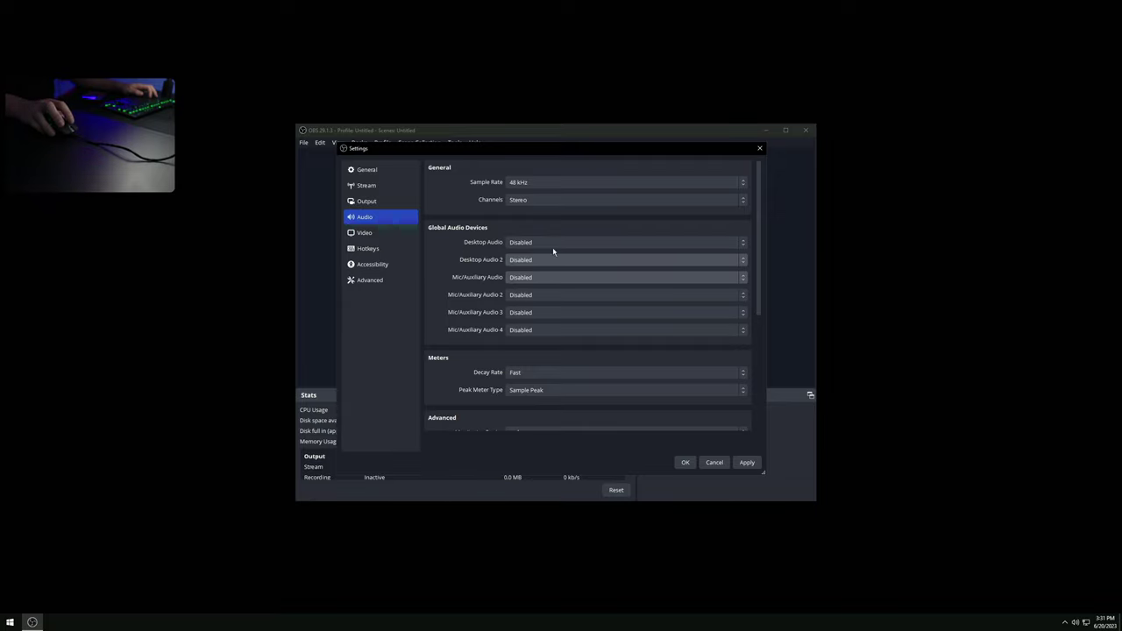
scroll(468, 305, down, 4)
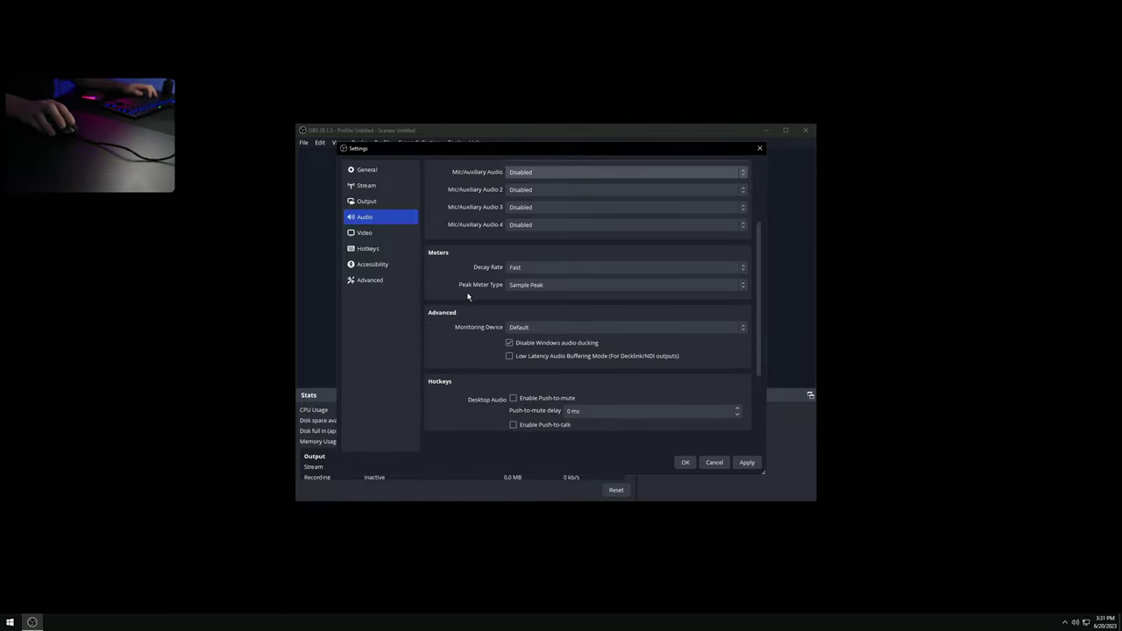
click(746, 462)
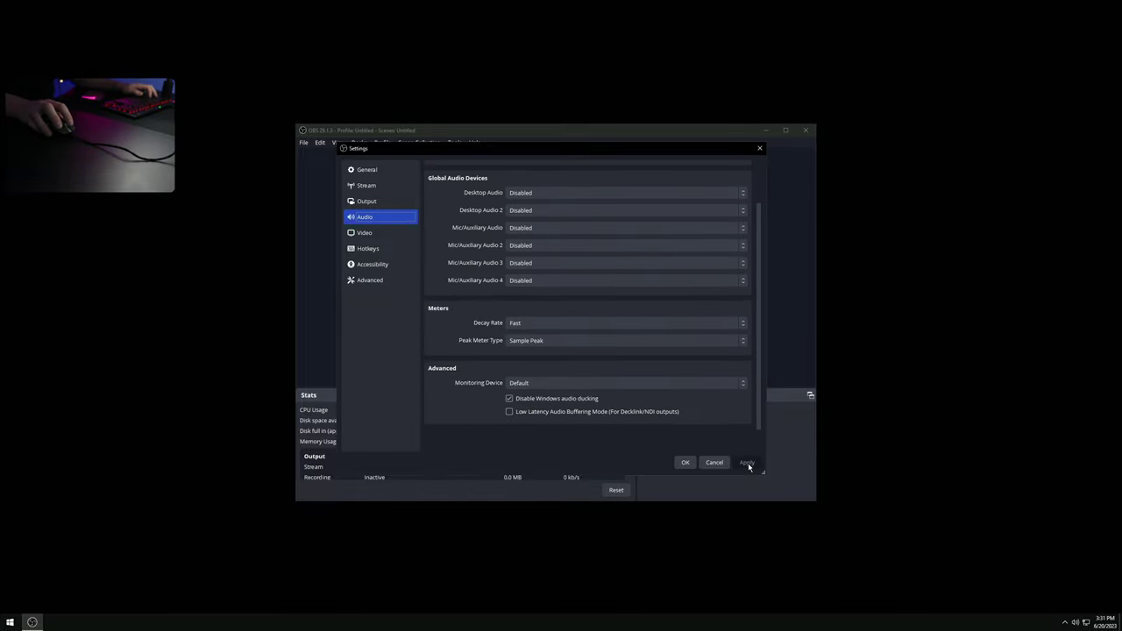
click(411, 205)
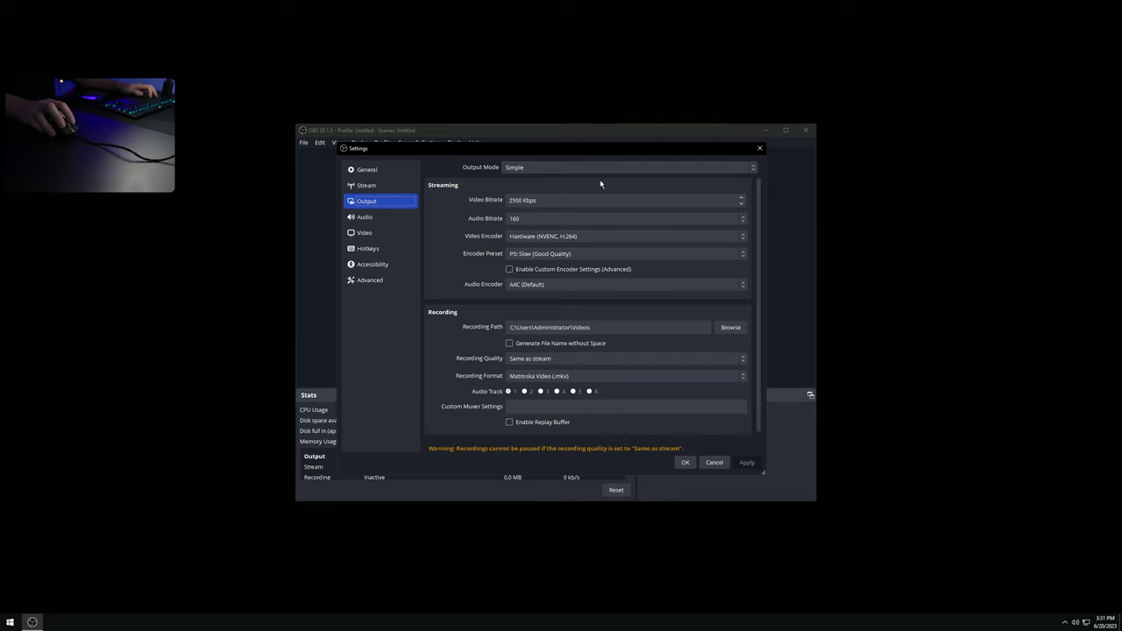
Step: Move from the Output page through Stream to the General settings page
drag(757, 260, 764, 208)
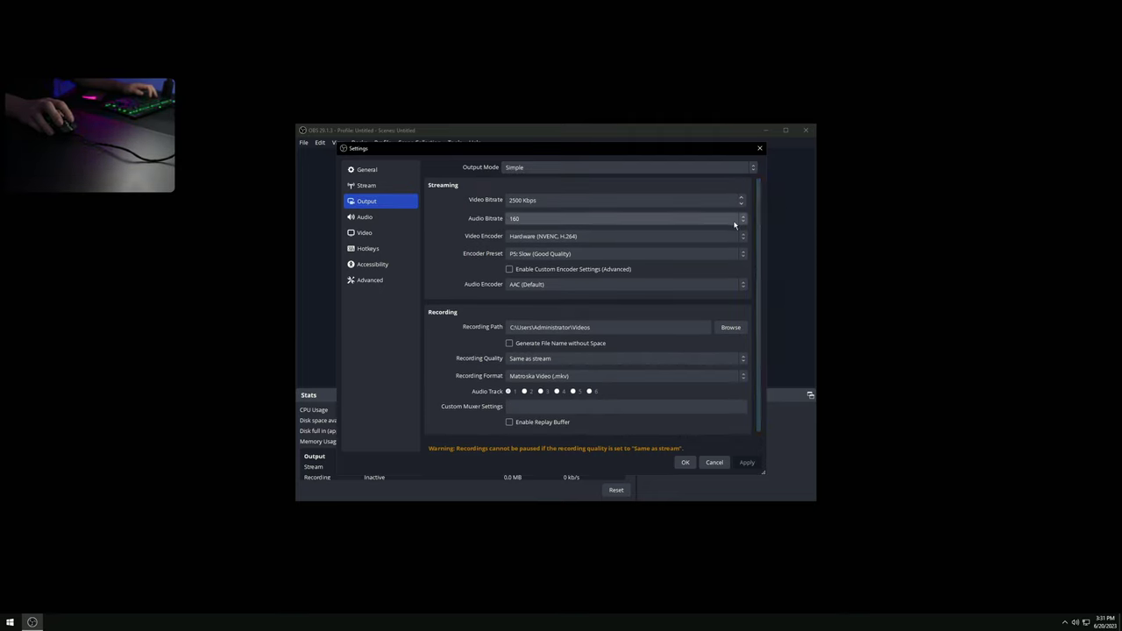
click(368, 185)
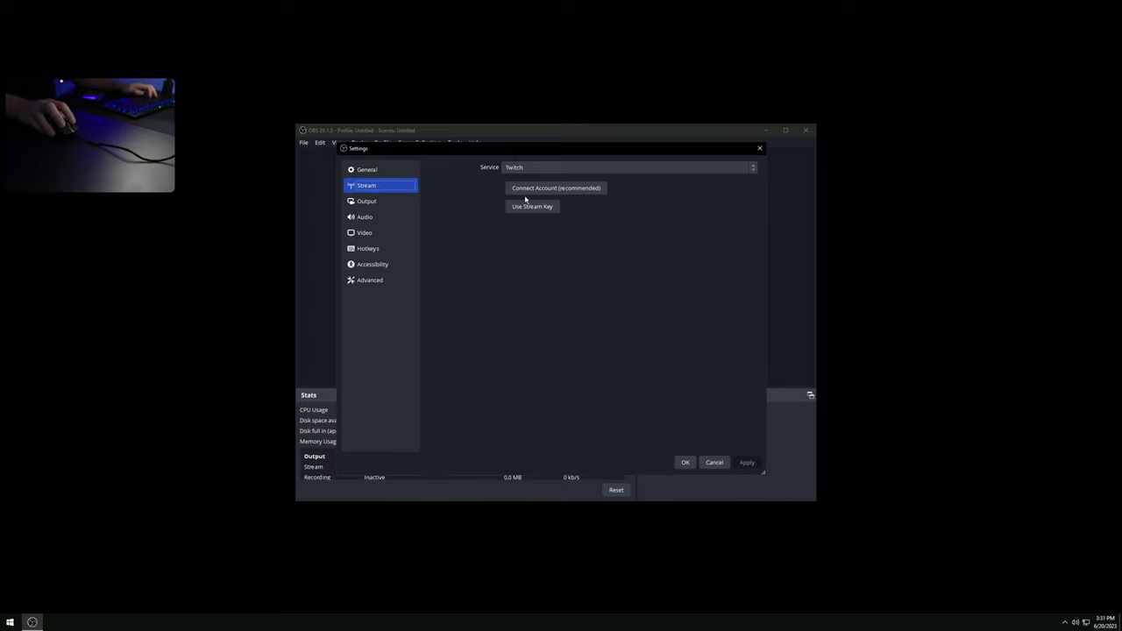
click(367, 170)
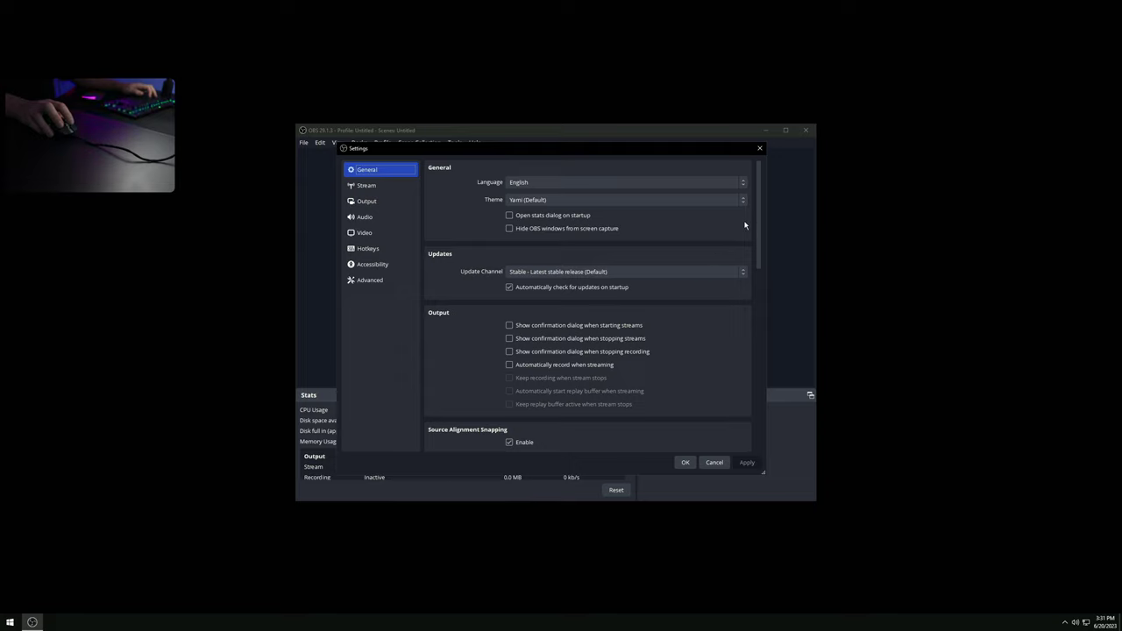
Step: Turn off automatic update checks on startup and source alignment snapping
click(510, 288)
click(746, 462)
drag(759, 226, 762, 234)
scroll(589, 250, up, 2)
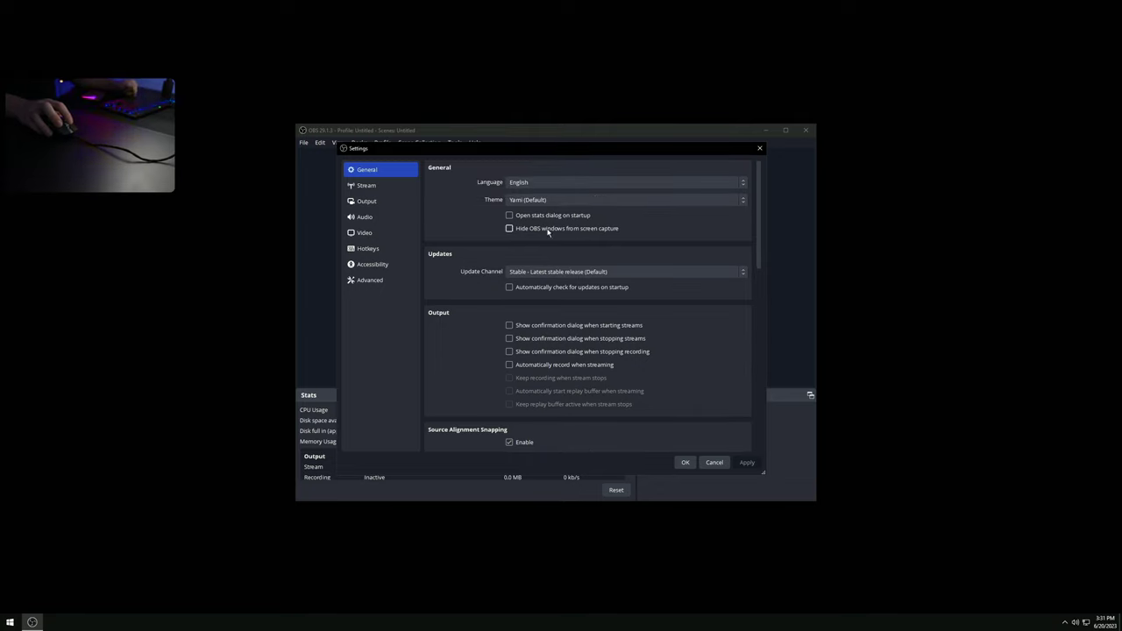
mouse_move(547, 230)
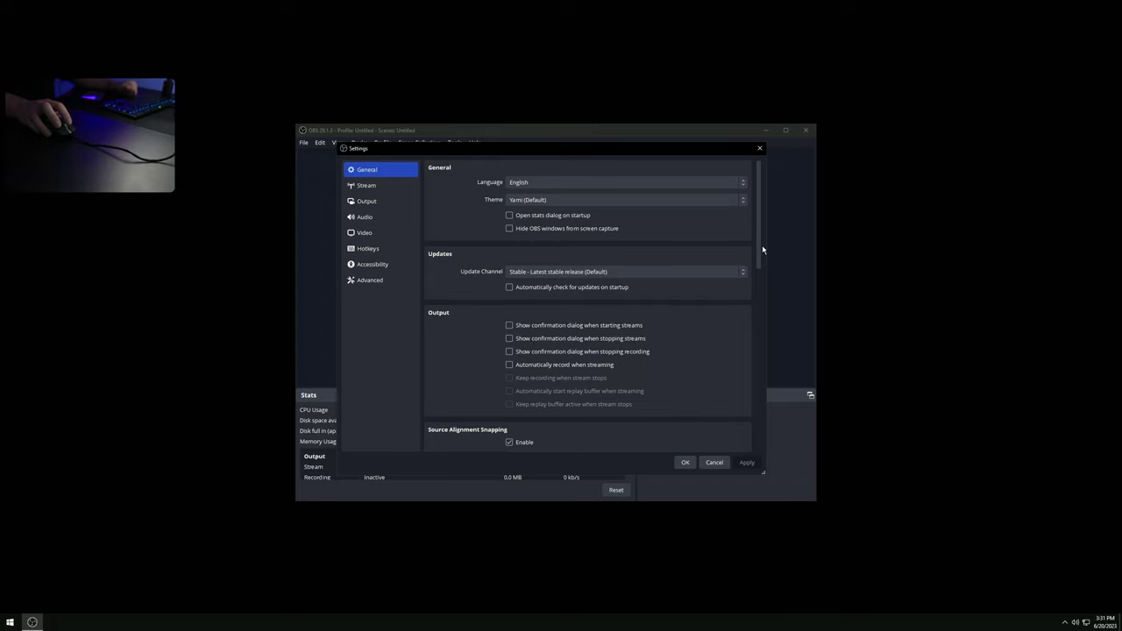
drag(762, 244, 765, 314)
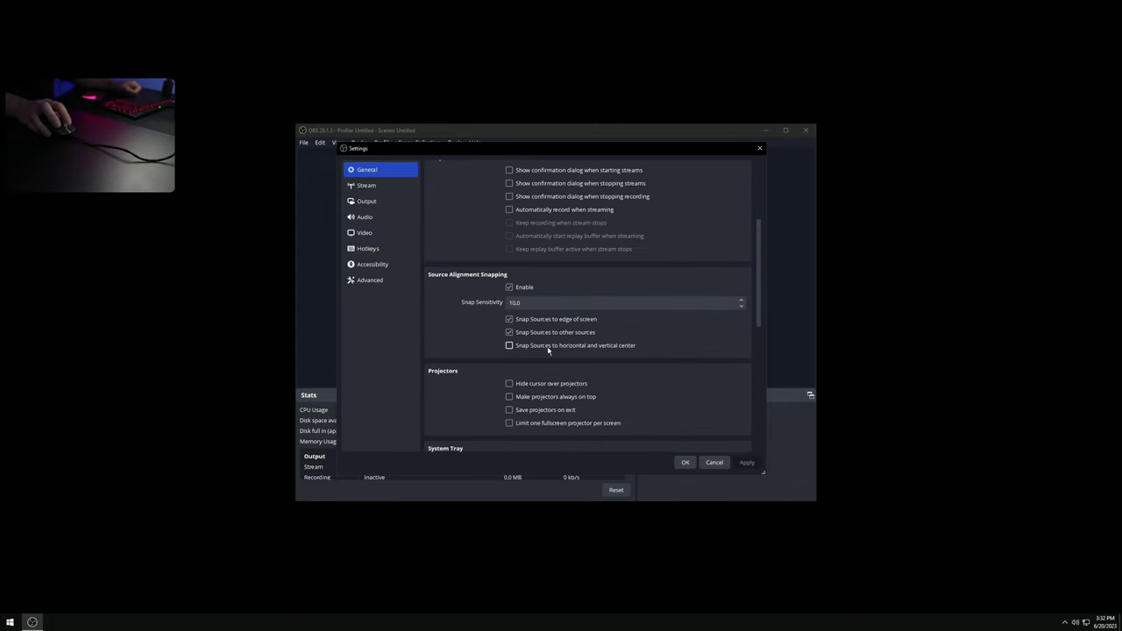
click(510, 288)
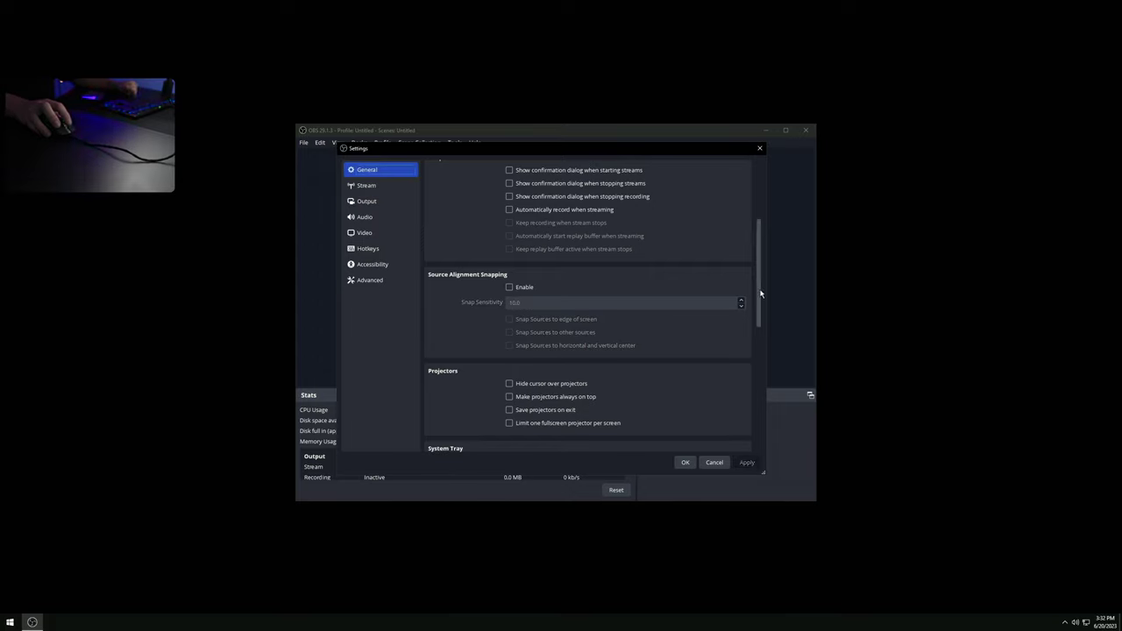
drag(759, 295, 769, 376)
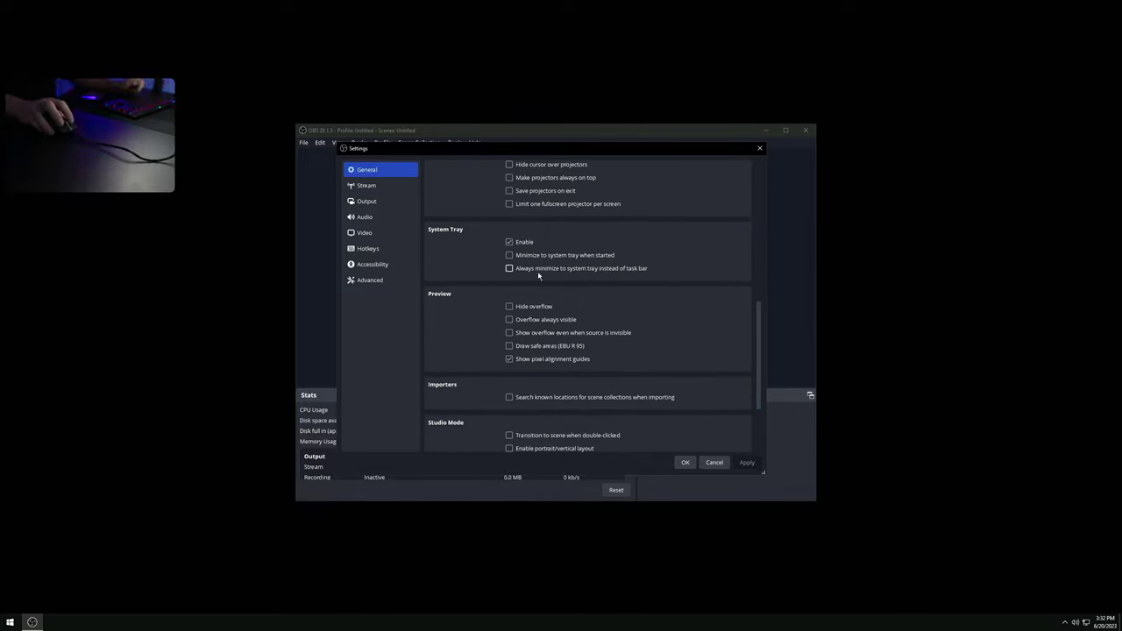
Step: Enable starting OBS minimized to the system tray and turn off pixel alignment guides
click(510, 255)
click(746, 462)
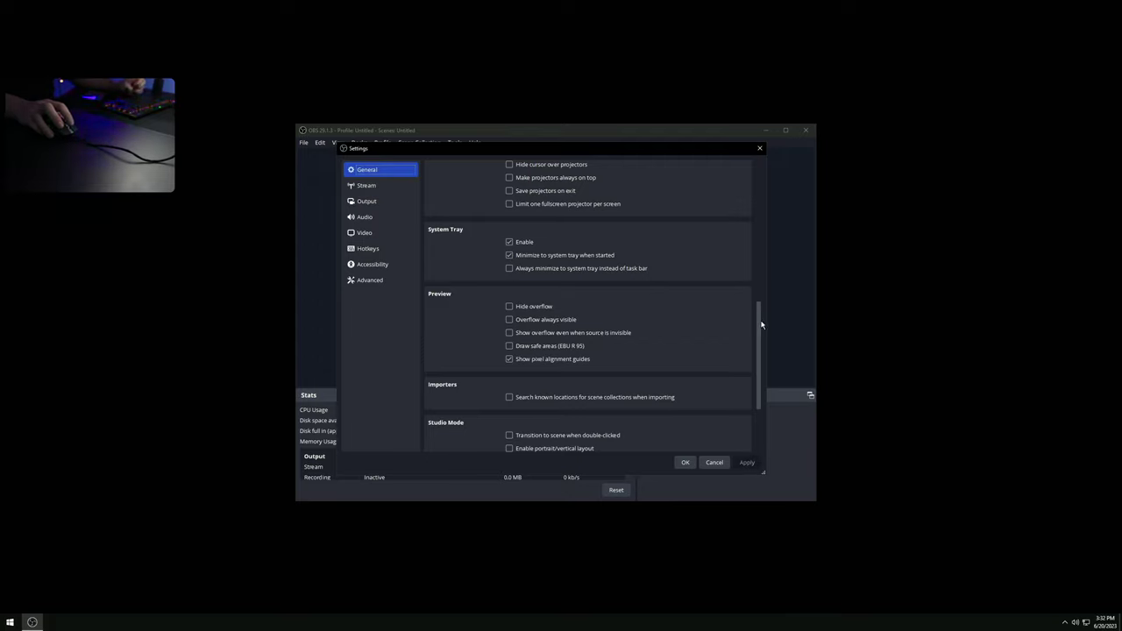
click(1065, 622)
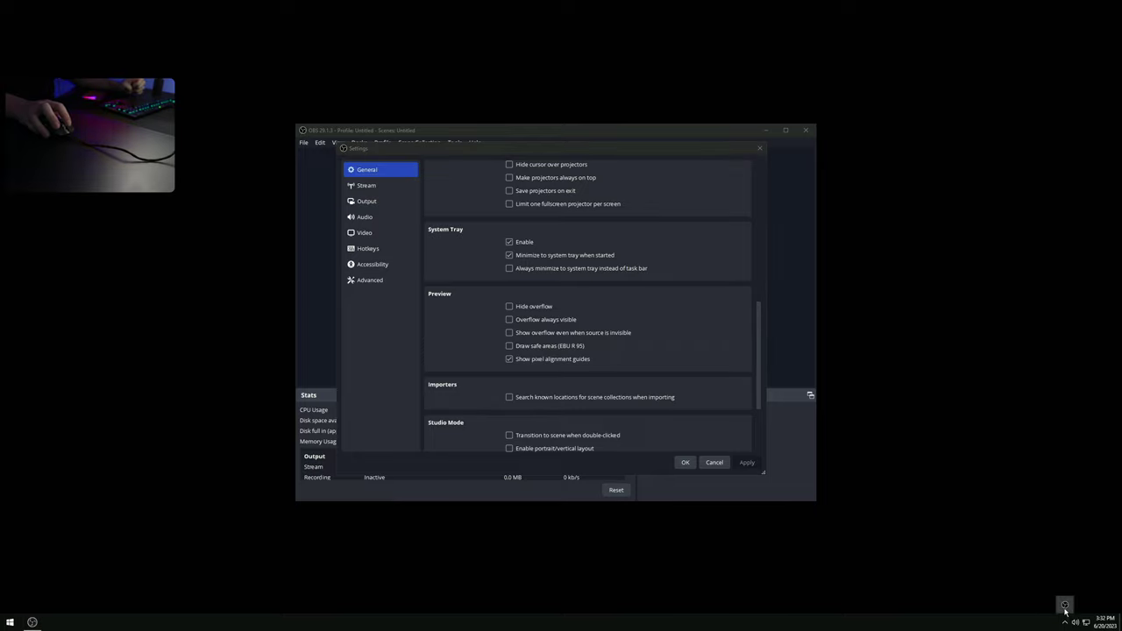
click(1008, 529)
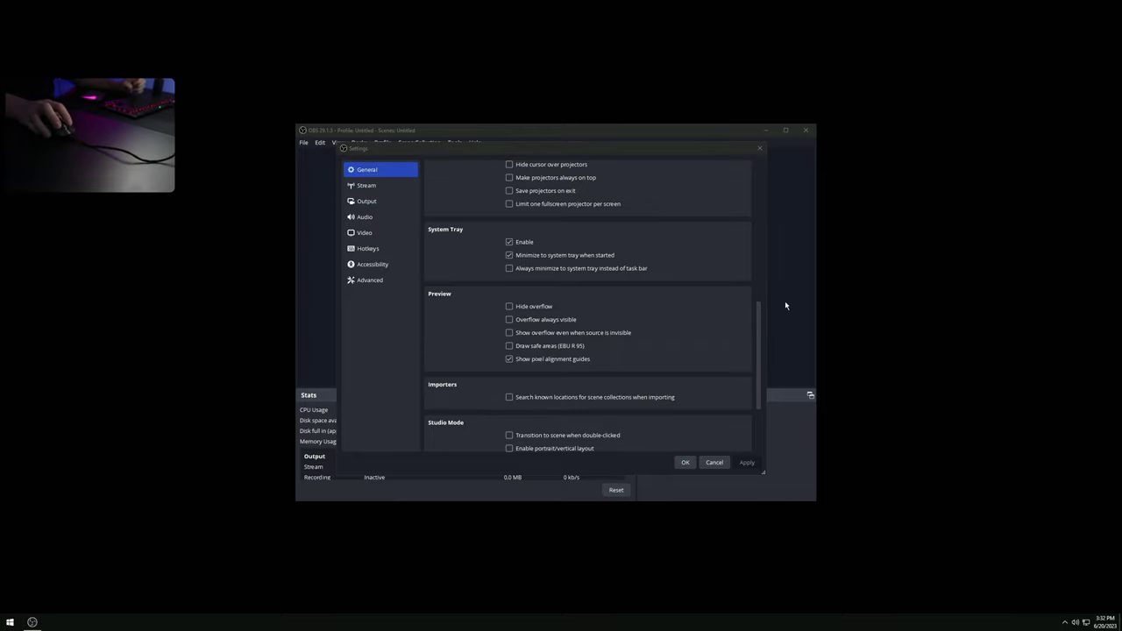
drag(758, 362, 757, 388)
click(508, 290)
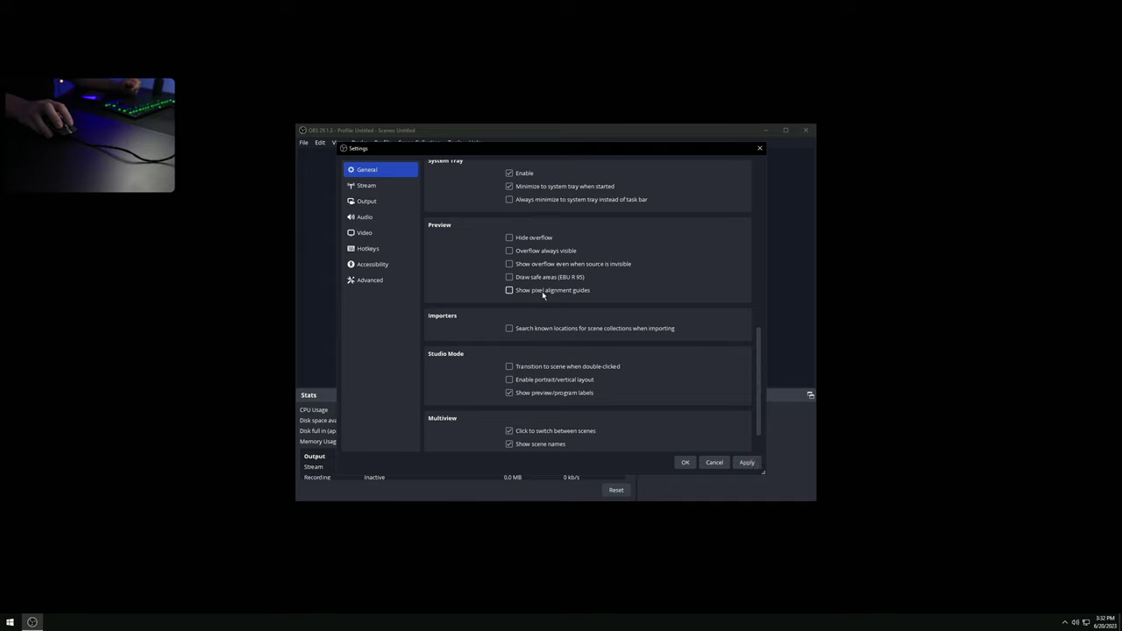
click(745, 463)
Step: Turn off Studio Mode preview/program labels and multiview click-to-switch scenes
scroll(672, 372, down, 2)
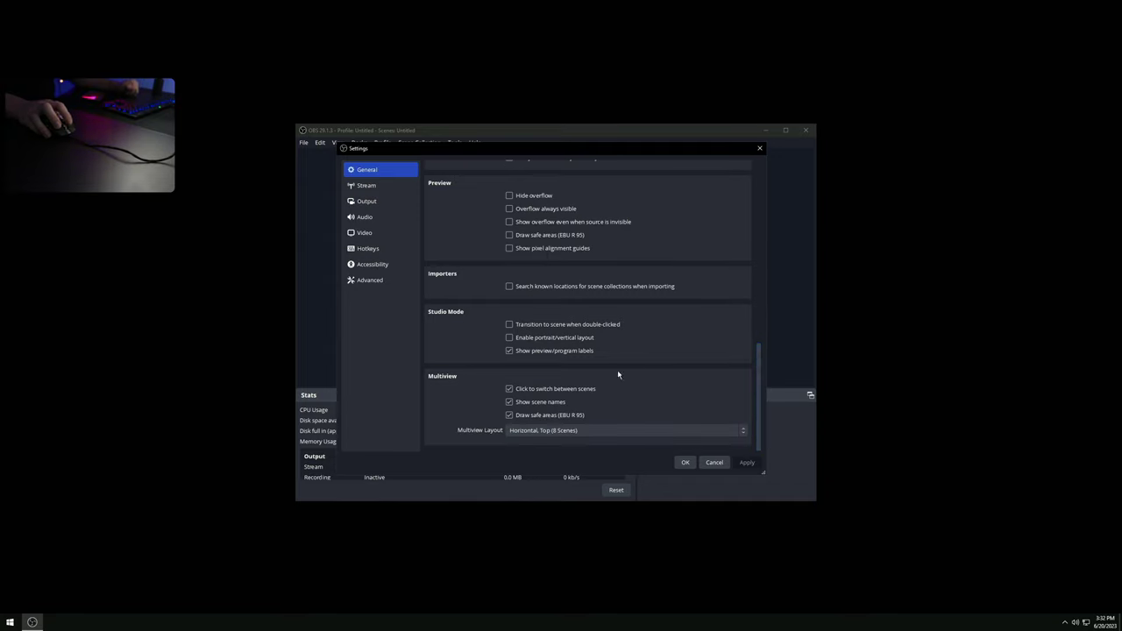
click(543, 355)
click(746, 463)
click(537, 390)
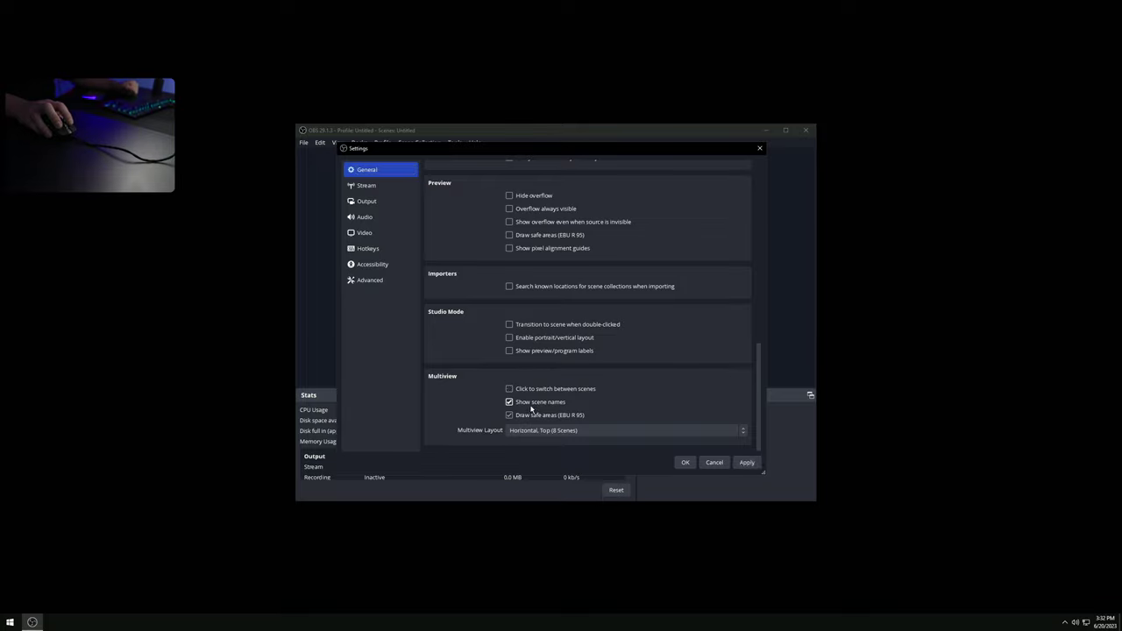
click(746, 462)
drag(760, 437, 768, 335)
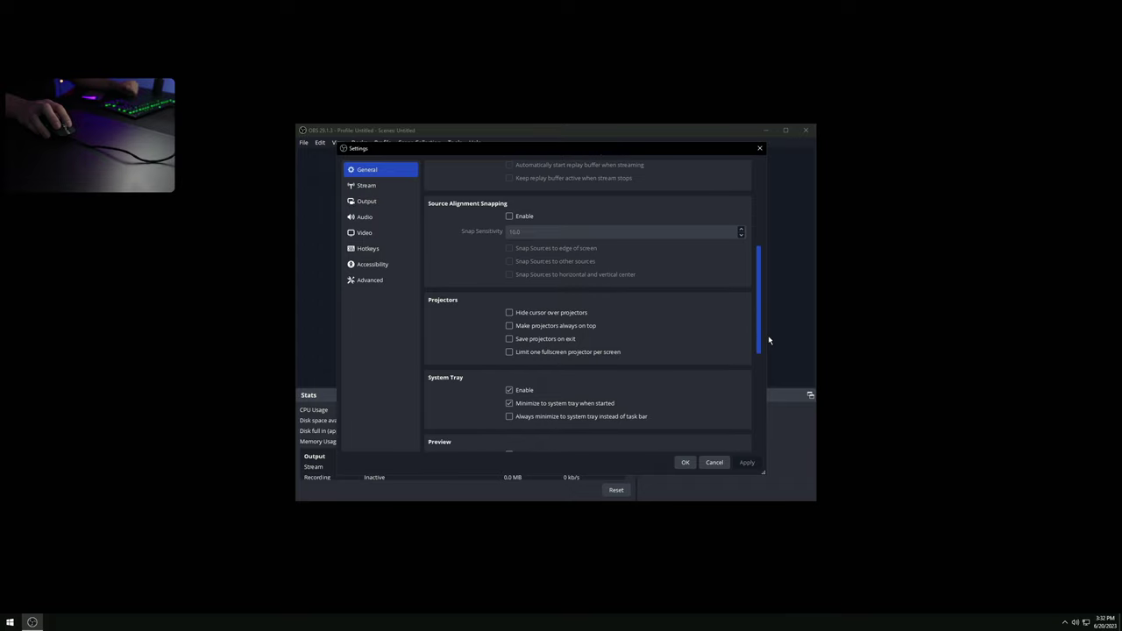
Step: Limit projectors to one per screen, save projectors on exit, and close Settings without restarting
click(510, 351)
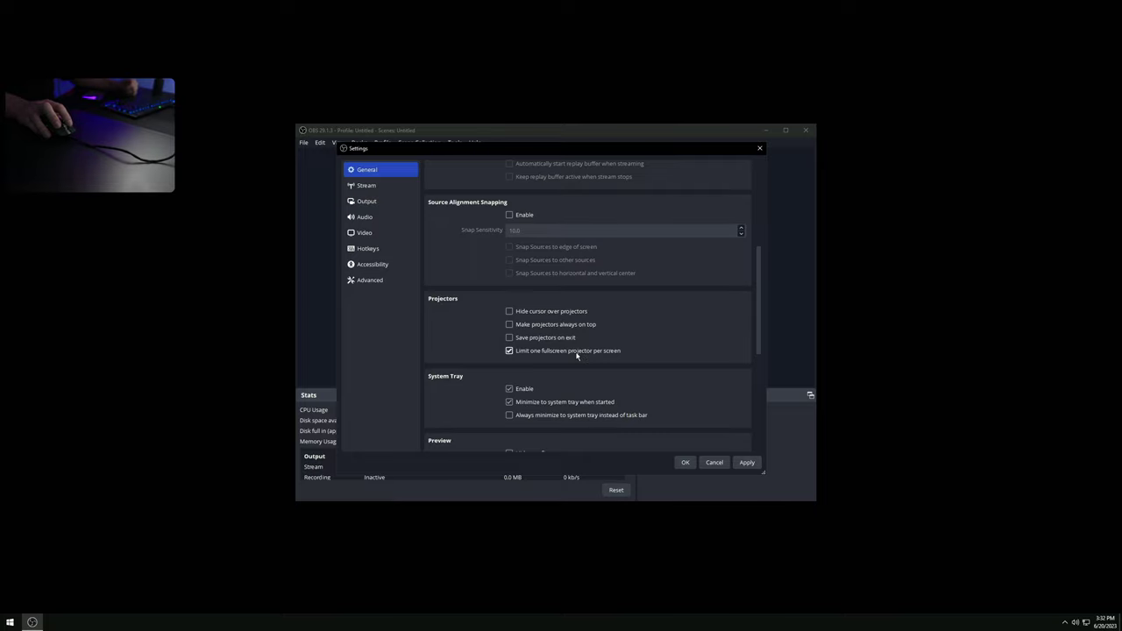
click(747, 463)
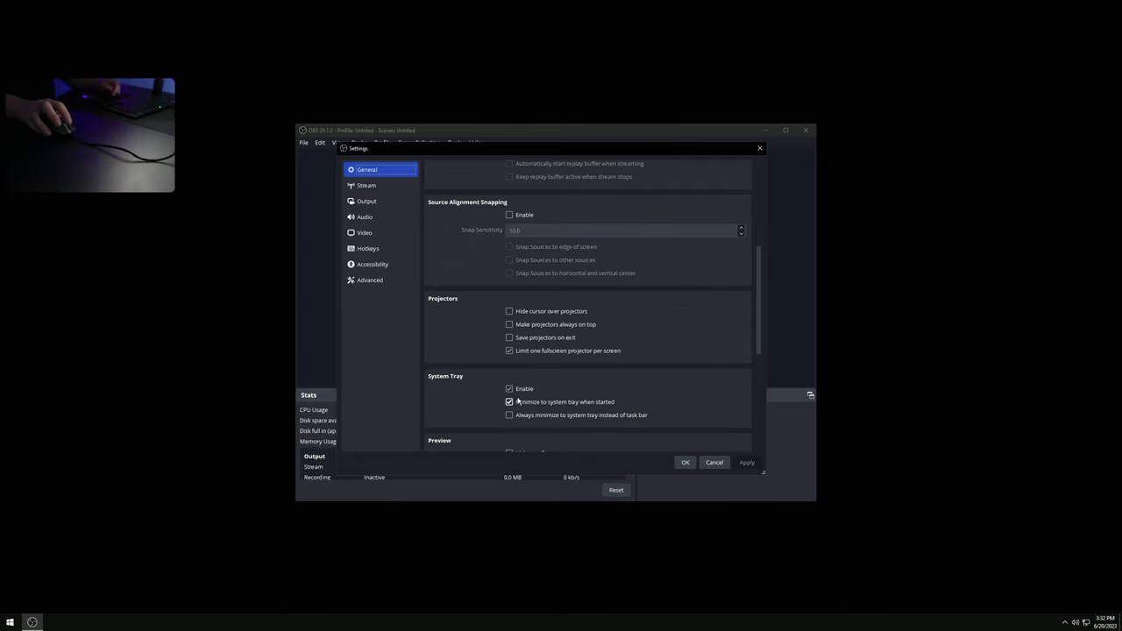
click(545, 338)
click(746, 462)
click(714, 462)
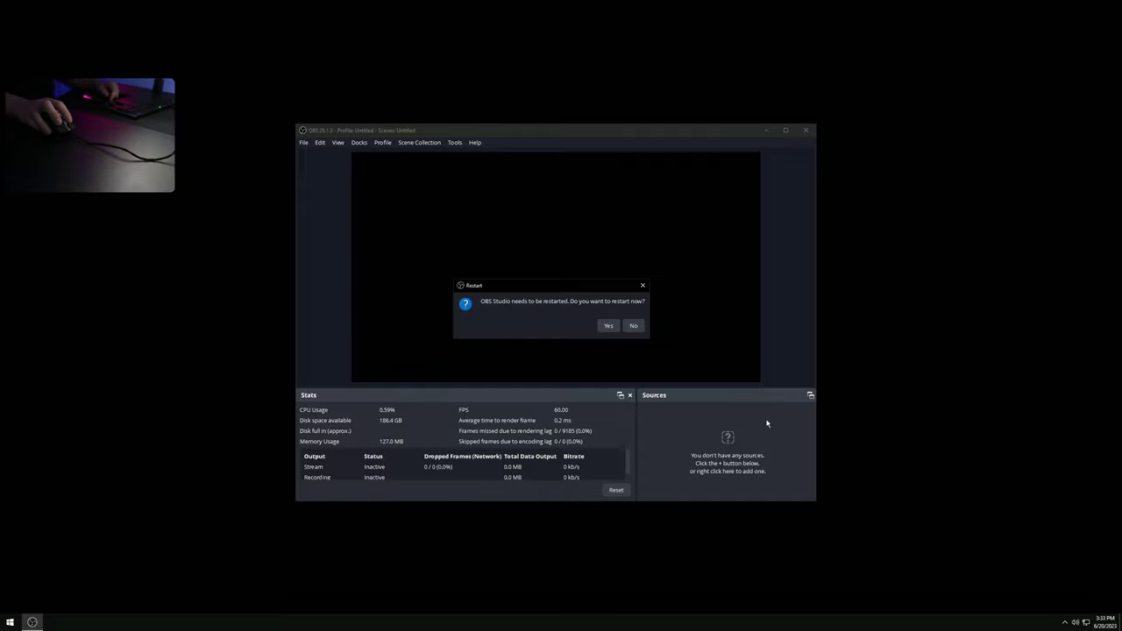
click(610, 327)
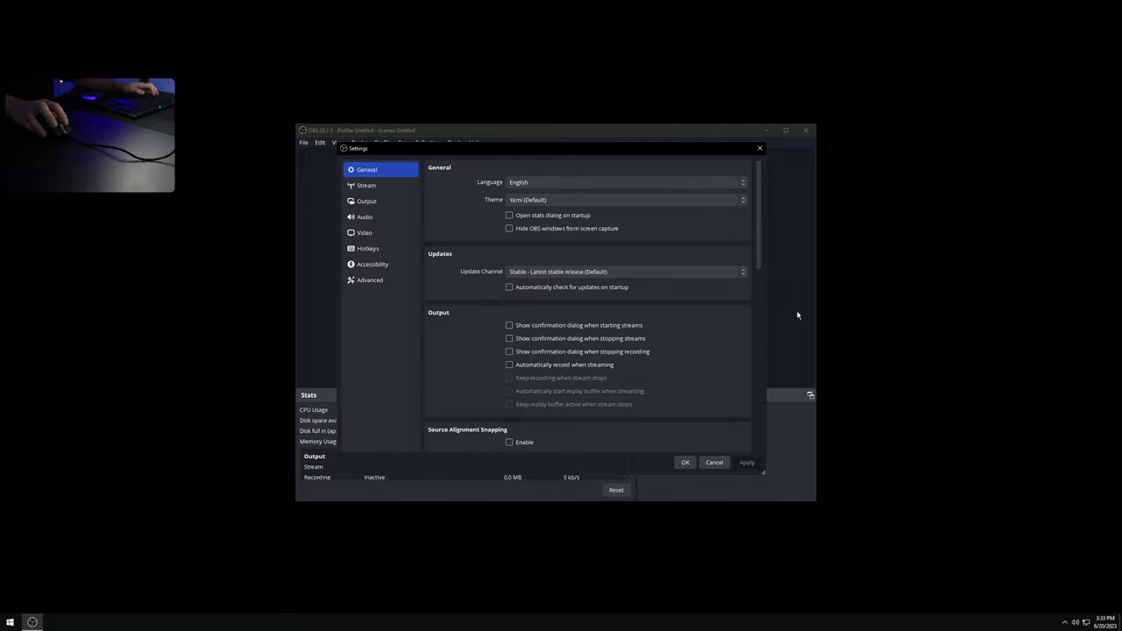
click(690, 465)
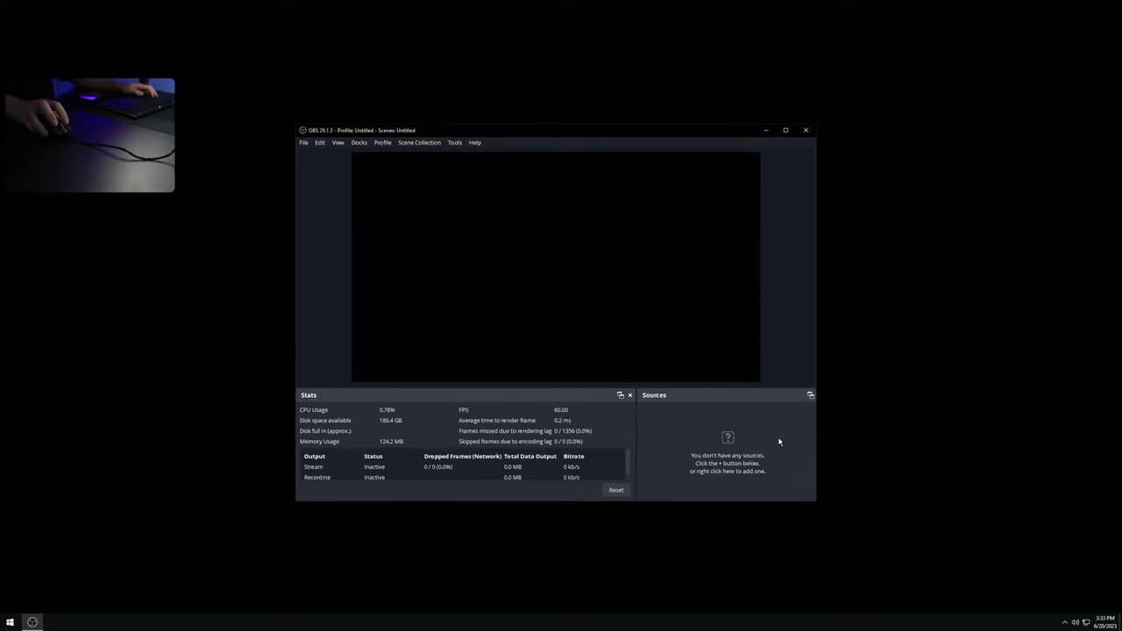
Step: Add a Game Capture source that also captures third-party overlays such as Steam
right_click(689, 435)
mouse_move(712, 441)
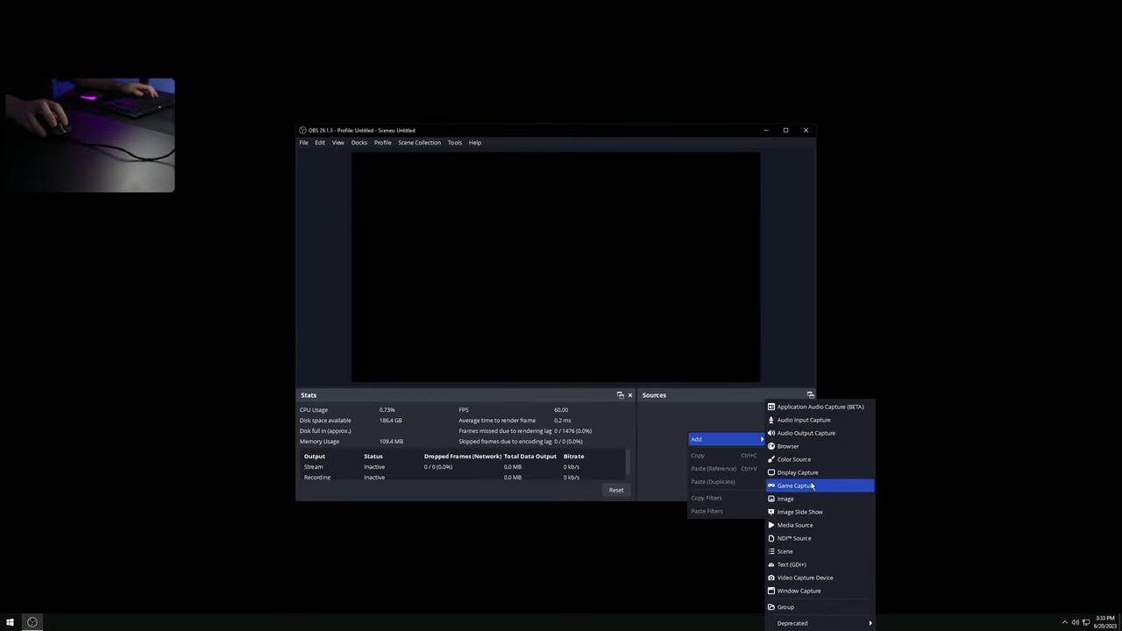
click(799, 482)
click(579, 370)
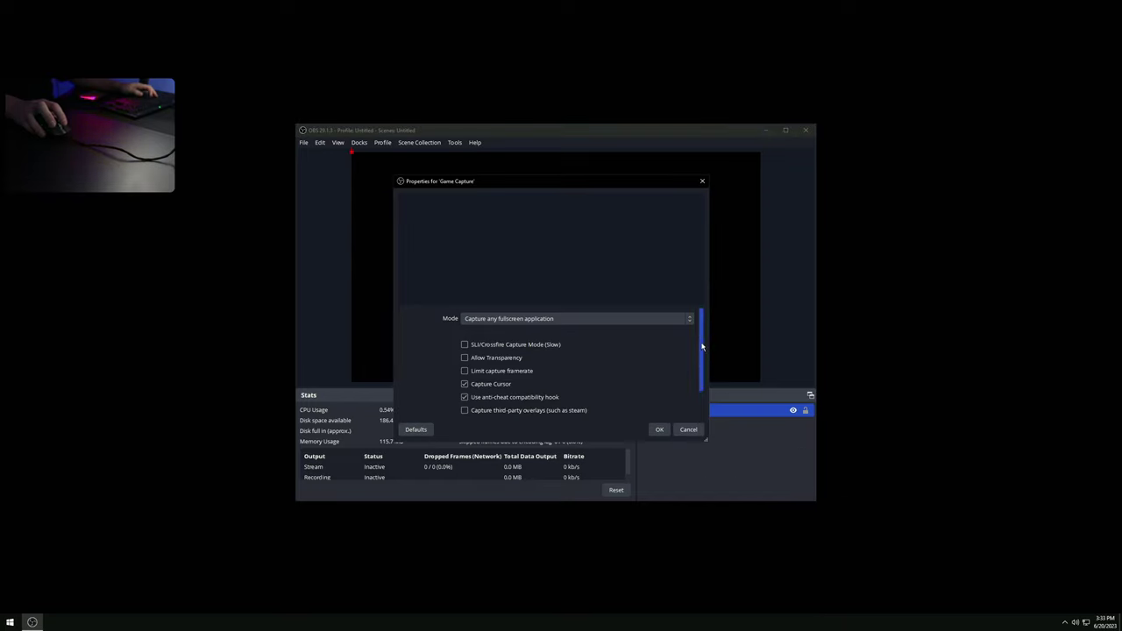
drag(703, 347, 702, 391)
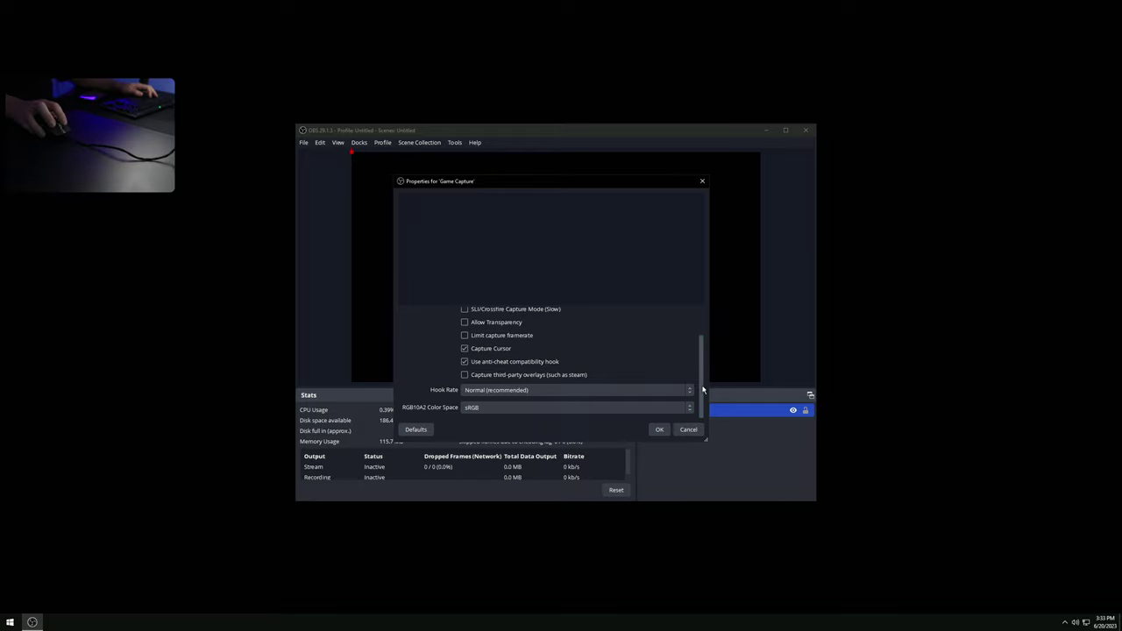
click(464, 376)
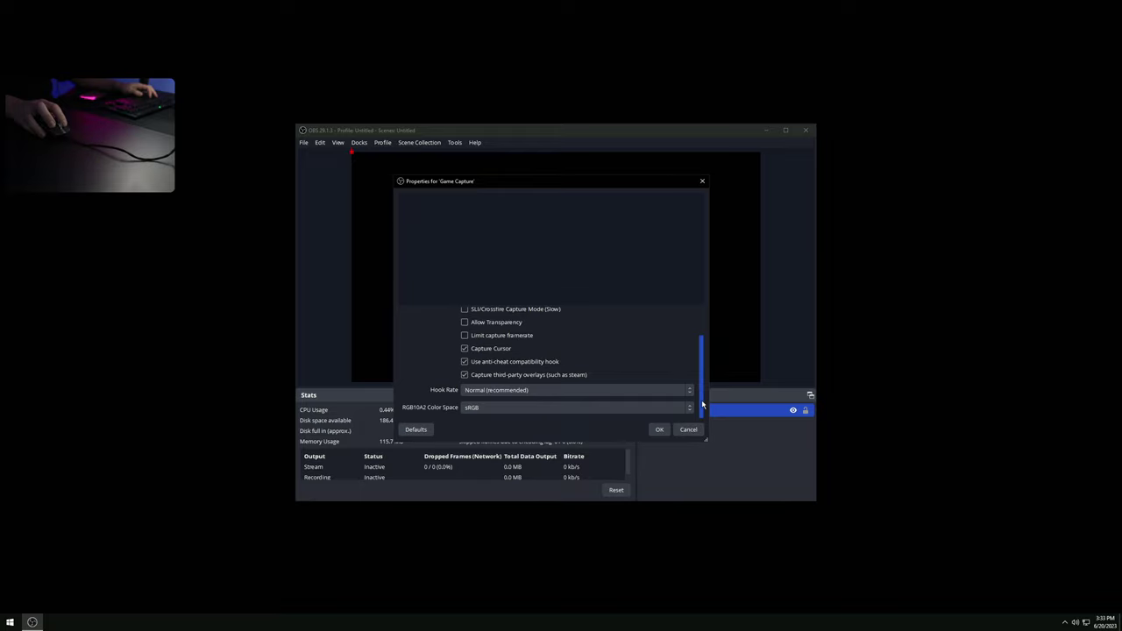
drag(703, 404, 705, 378)
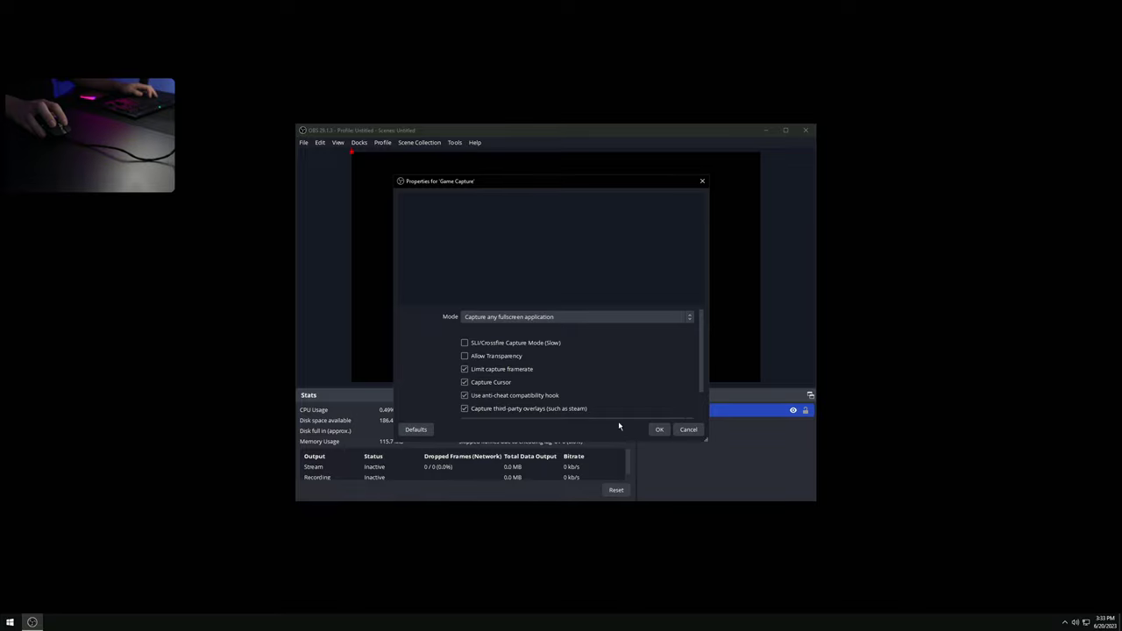
click(660, 429)
click(304, 142)
click(325, 189)
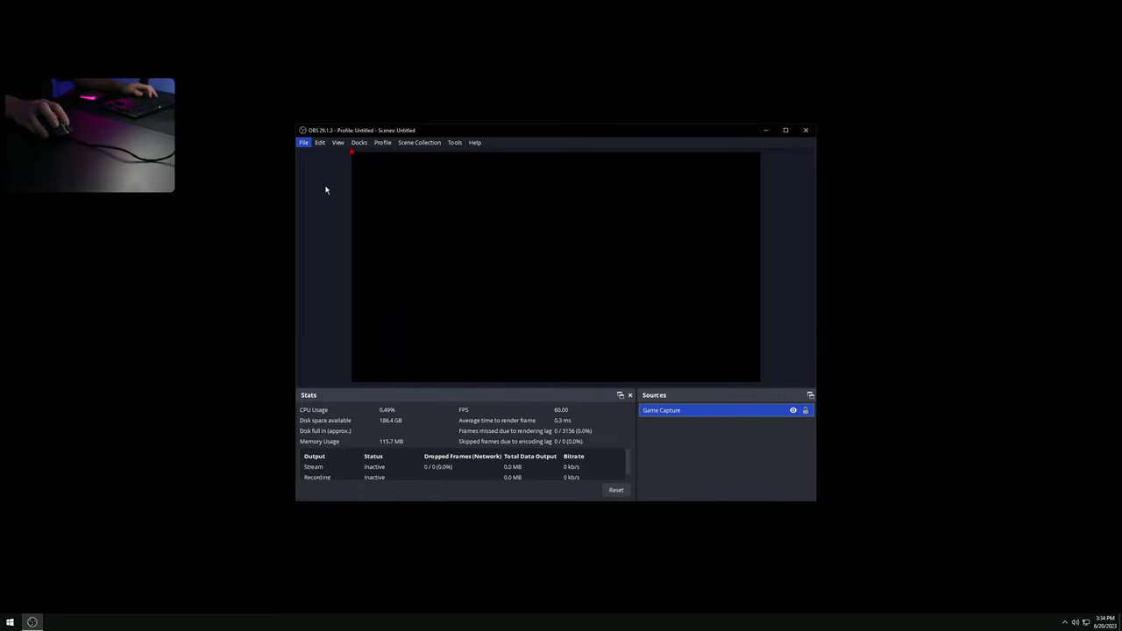
click(365, 232)
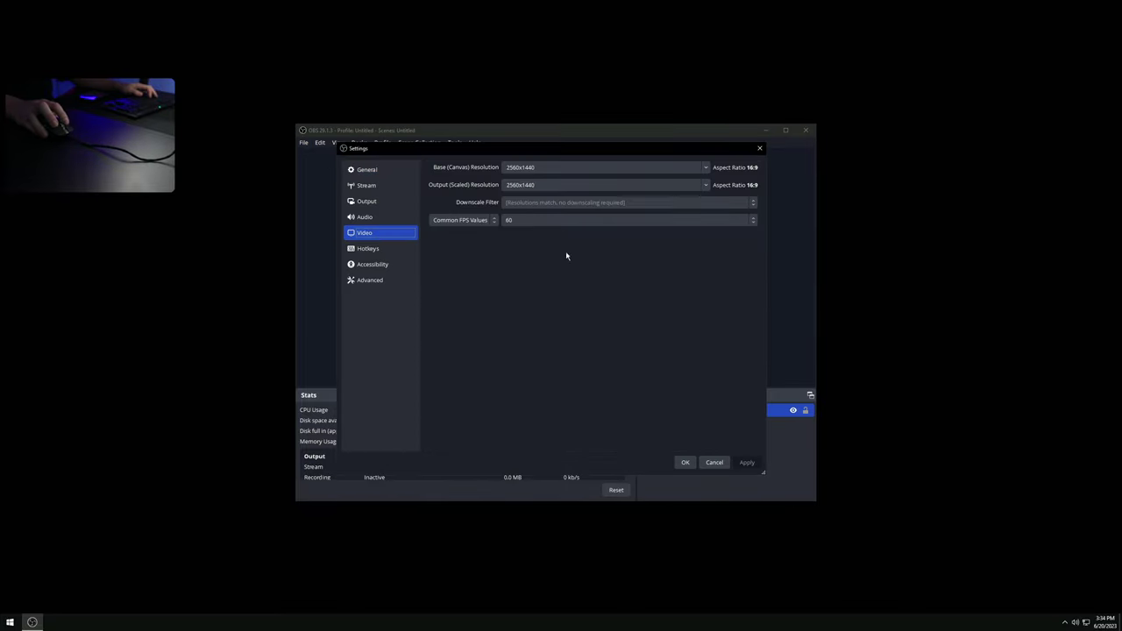
click(685, 462)
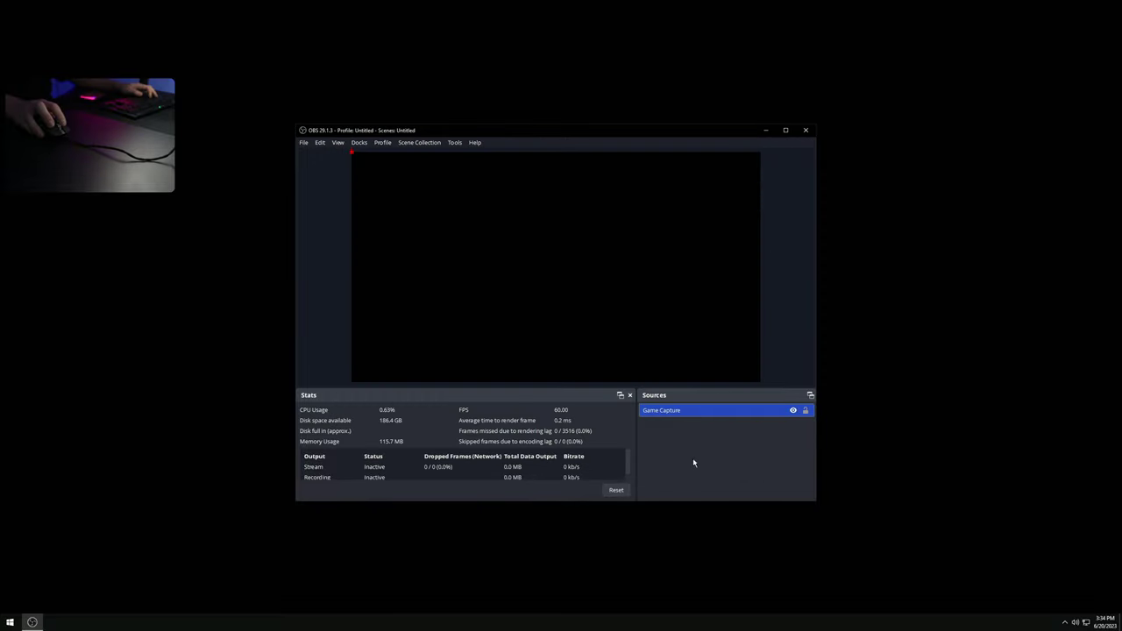
double_click(671, 411)
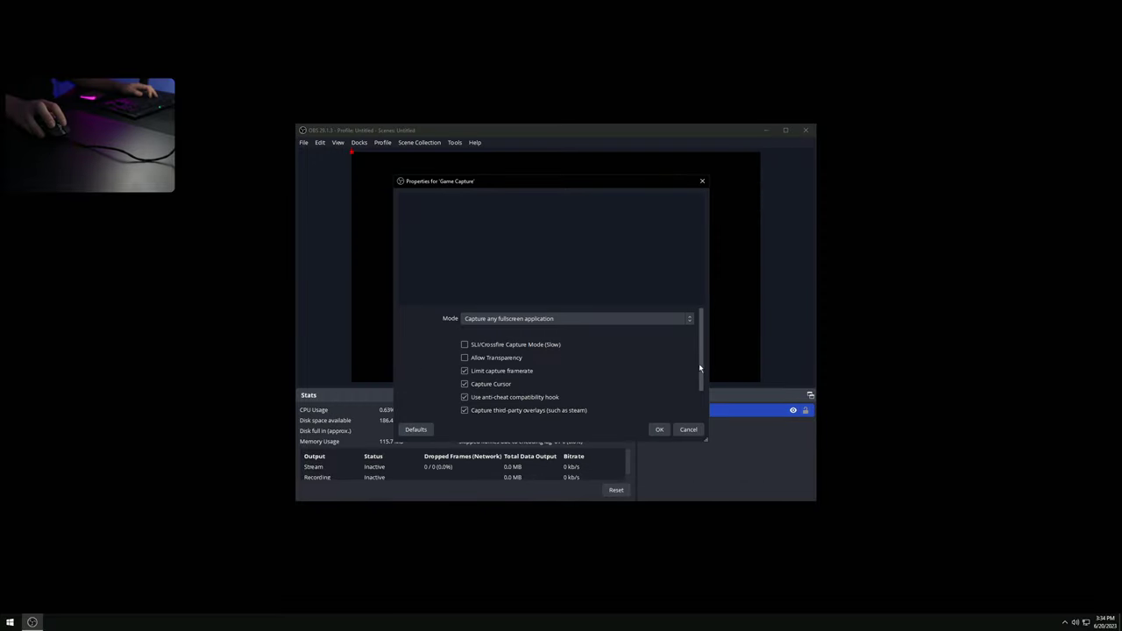
drag(701, 364, 713, 404)
scroll(699, 368, up, 2)
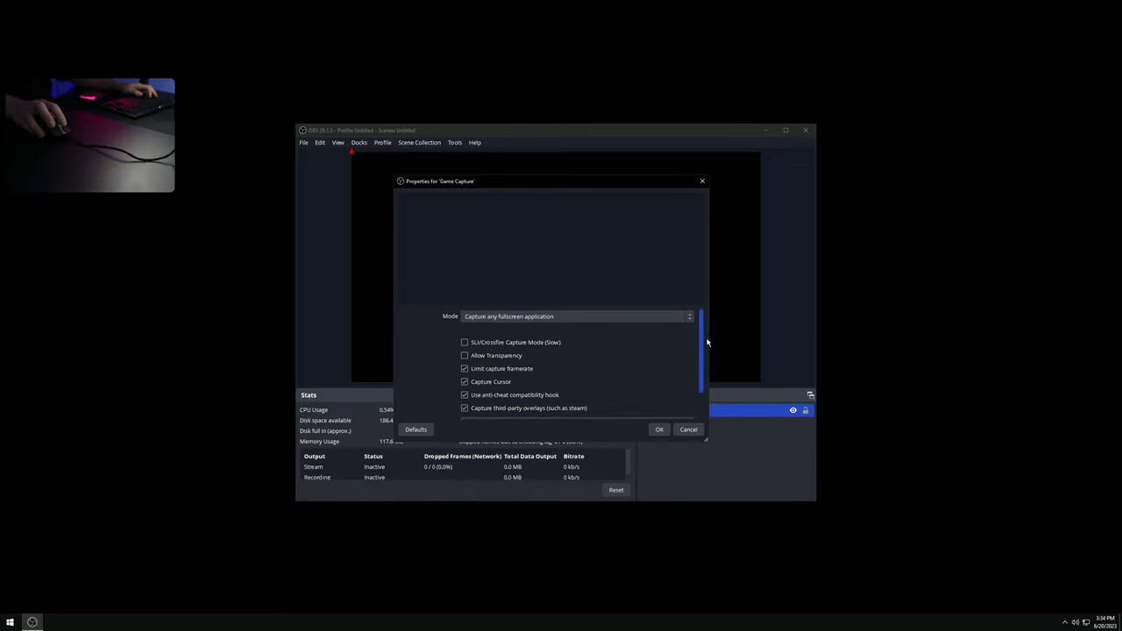
click(660, 429)
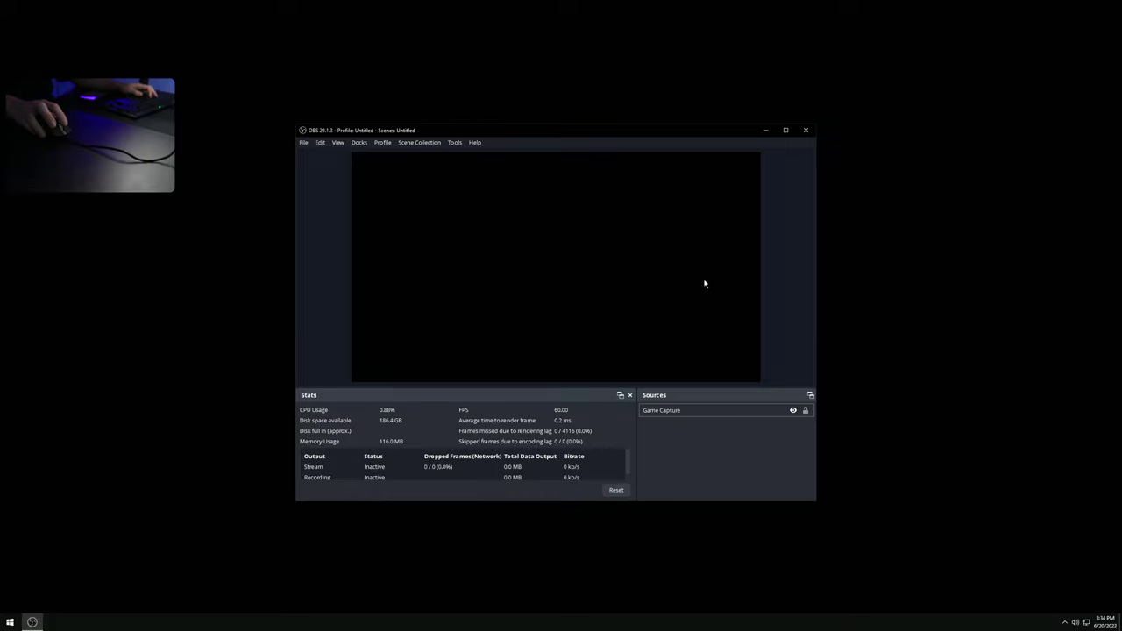
click(810, 413)
click(742, 442)
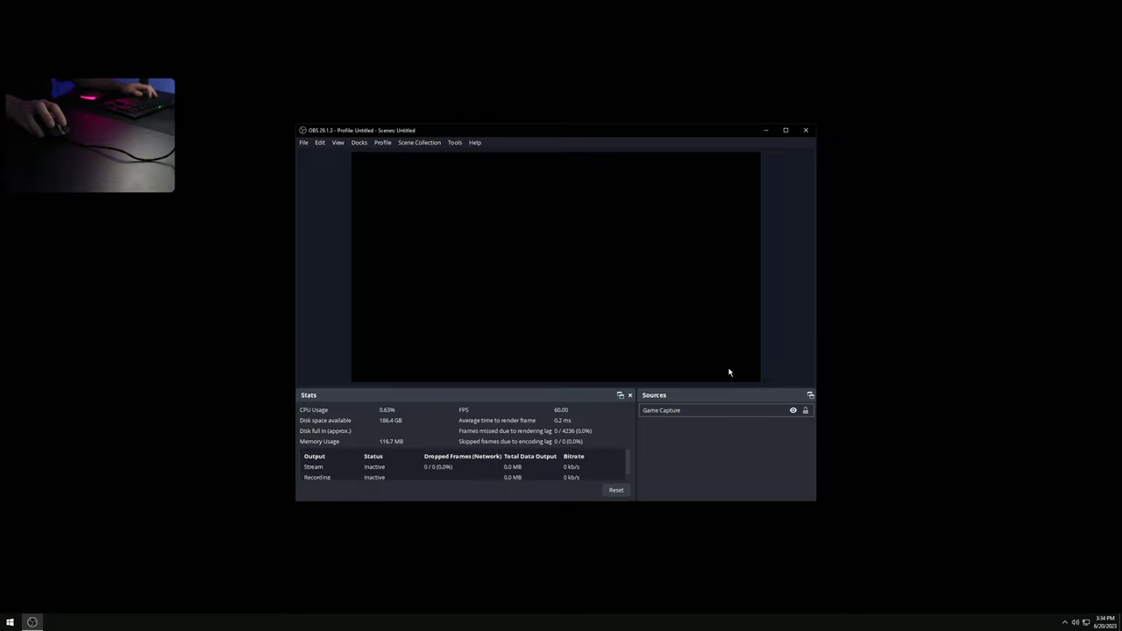
click(781, 411)
click(536, 253)
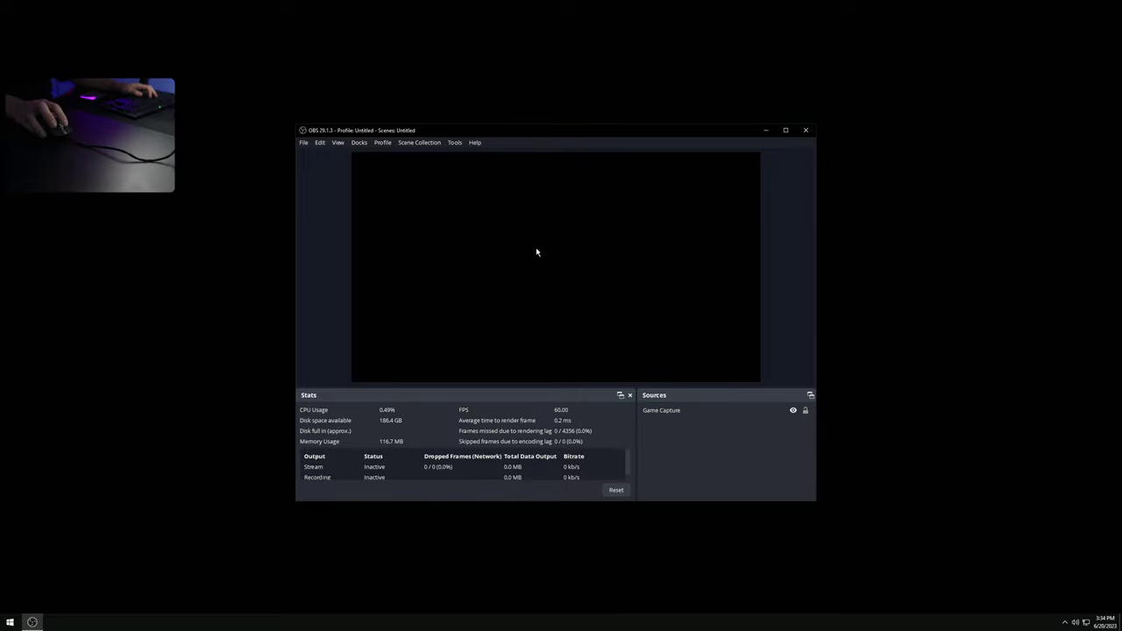
click(760, 412)
Step: Fit the Game Capture source to the screen via Transform and lock it
right_click(727, 408)
mouse_move(792, 278)
mouse_move(789, 248)
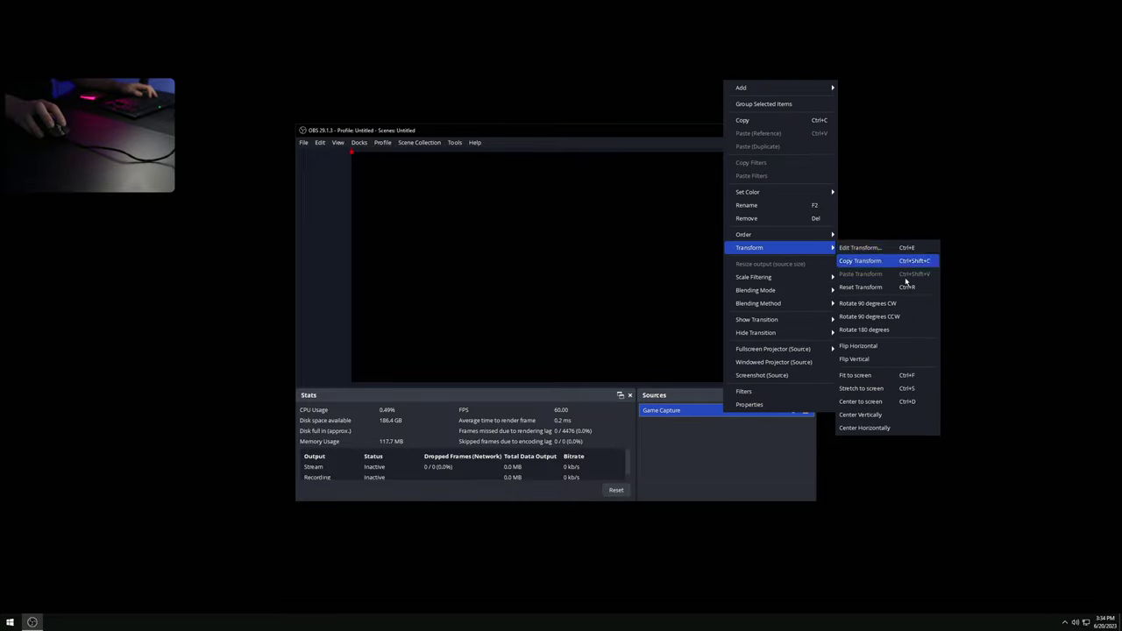
click(868, 374)
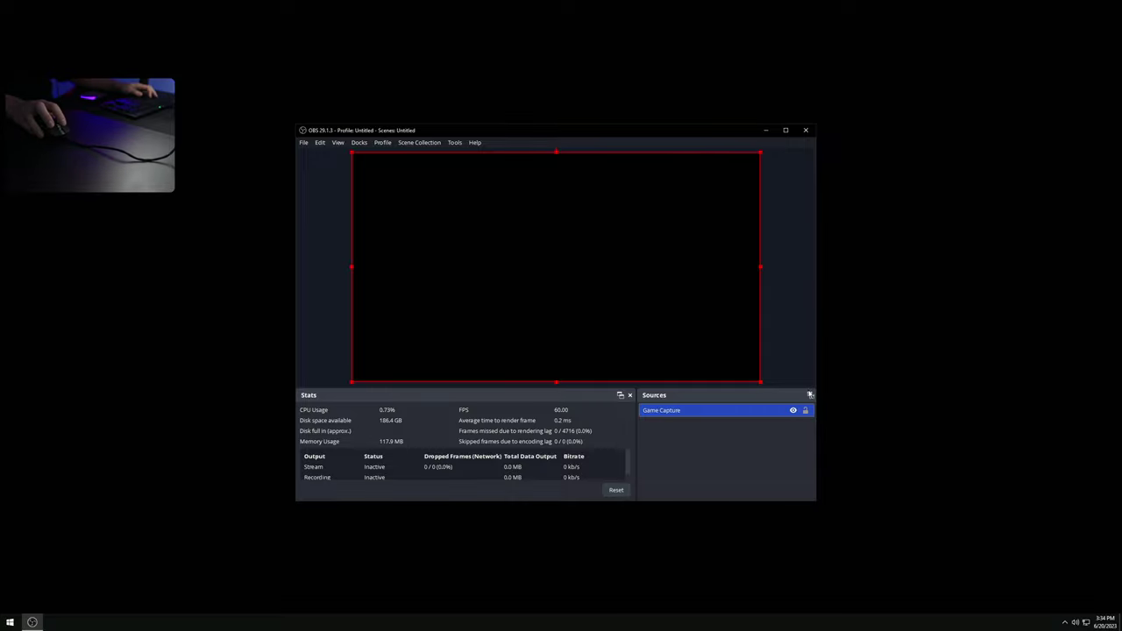
click(806, 411)
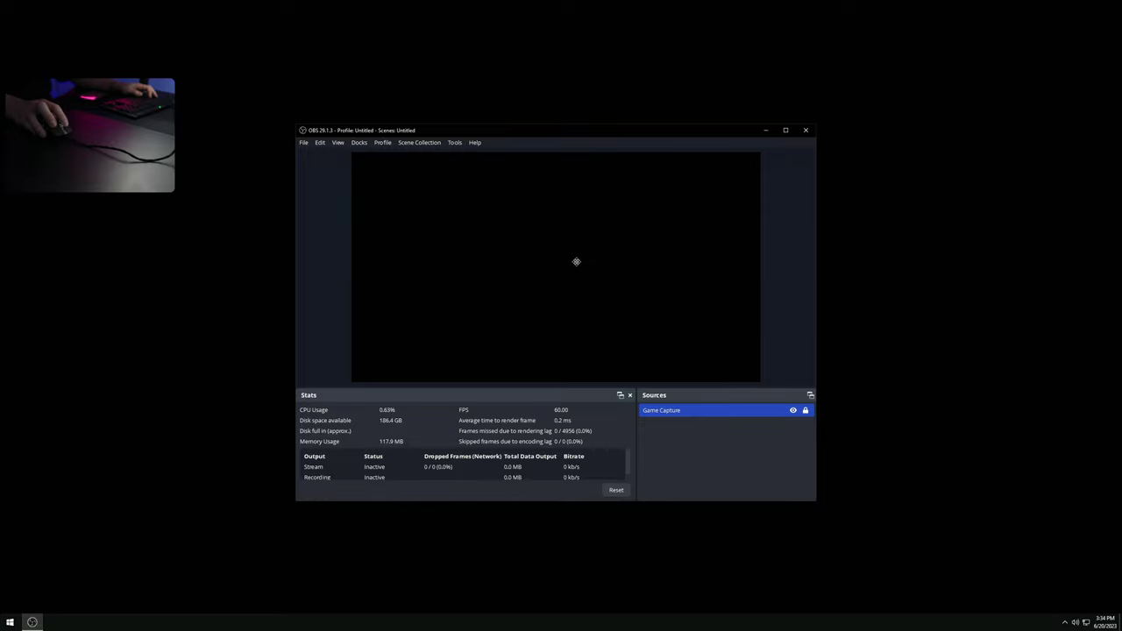
click(703, 455)
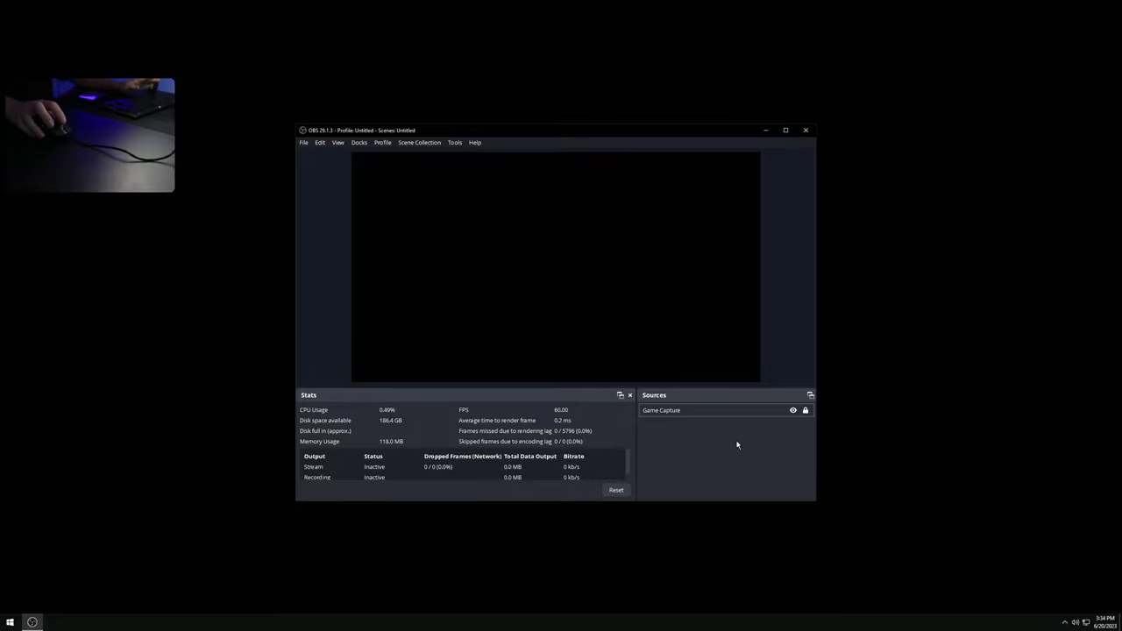
Step: Add a Display Capture of the primary monitor with Capture Cursor enabled
right_click(667, 433)
mouse_move(735, 440)
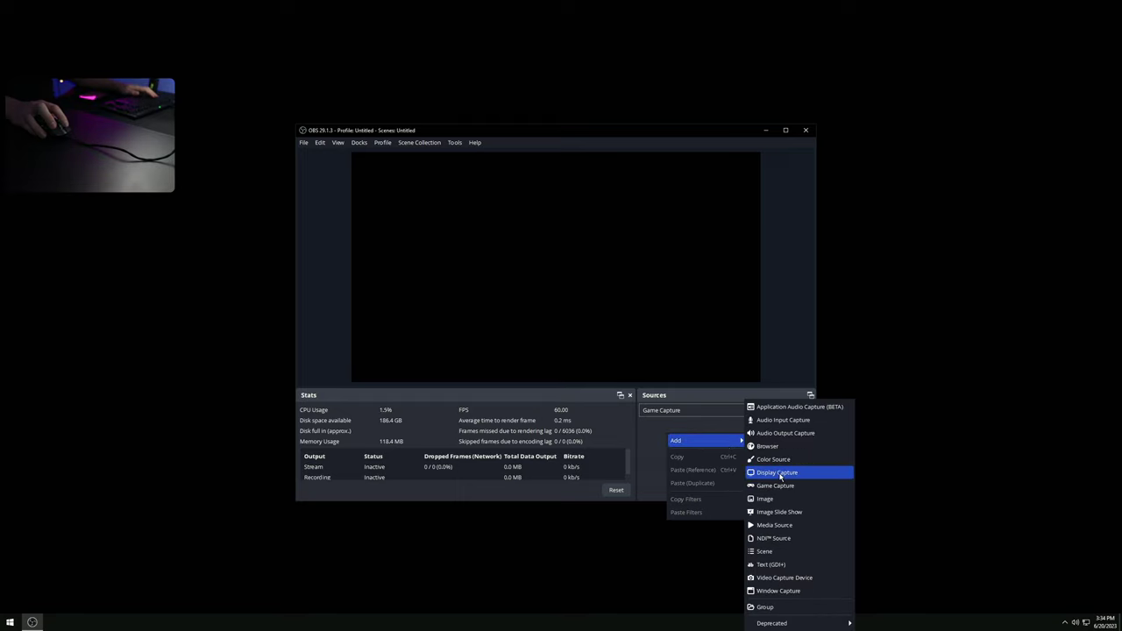
click(780, 478)
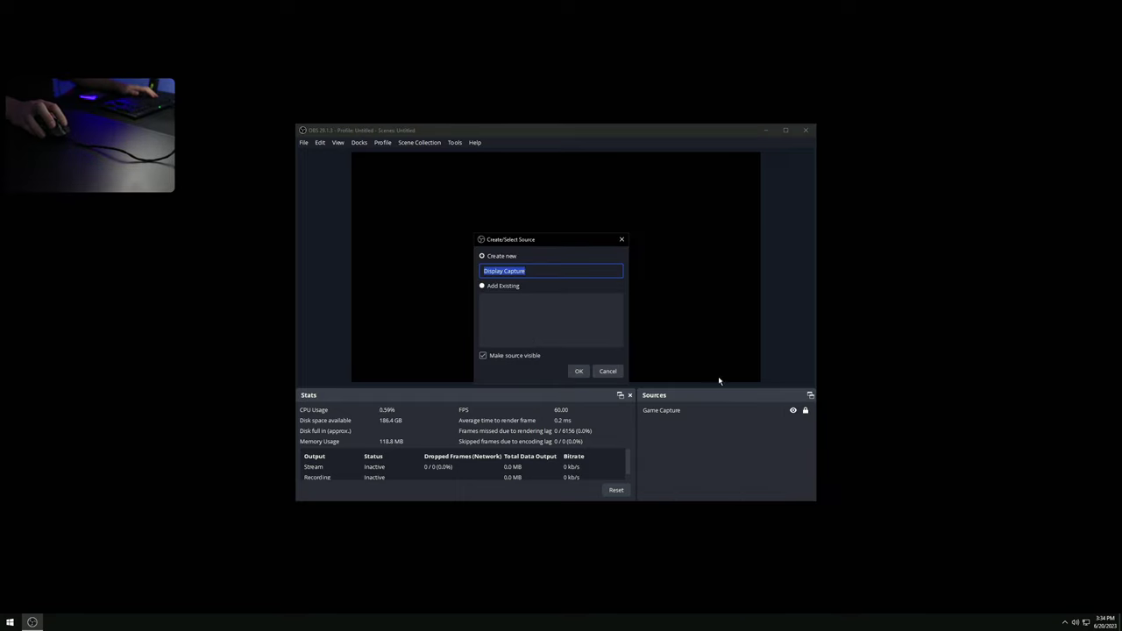
click(578, 372)
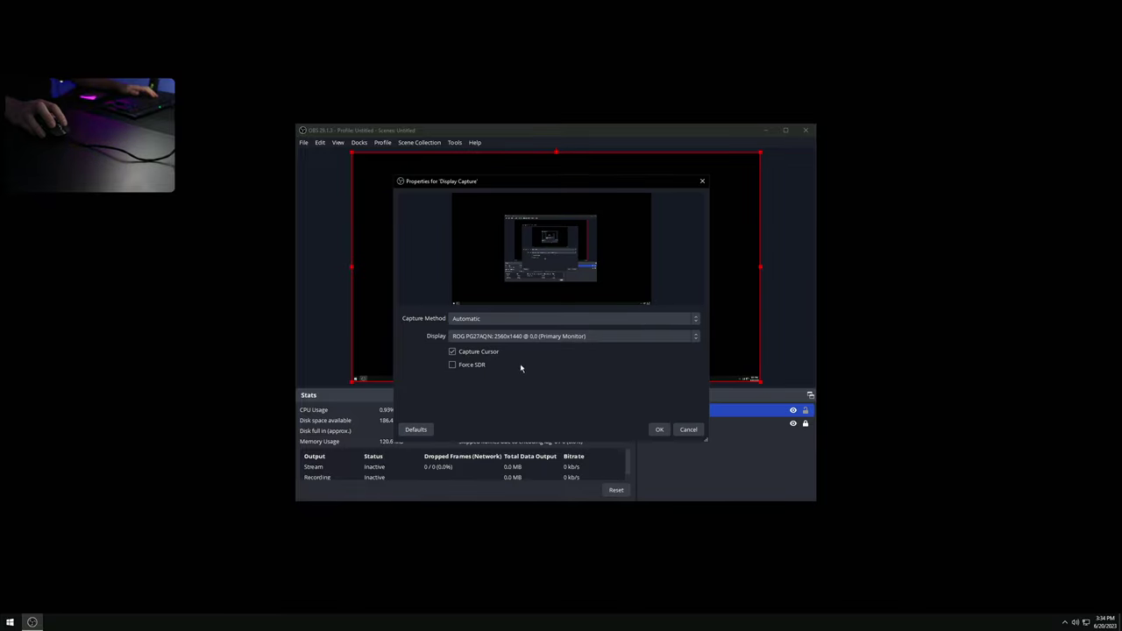
click(452, 352)
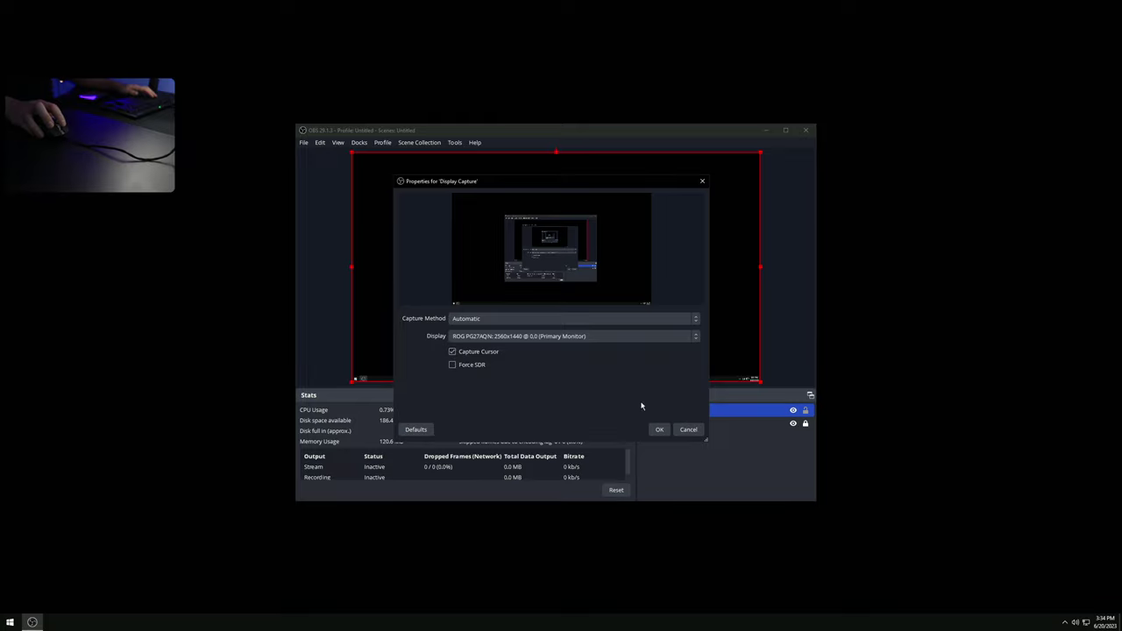
click(658, 430)
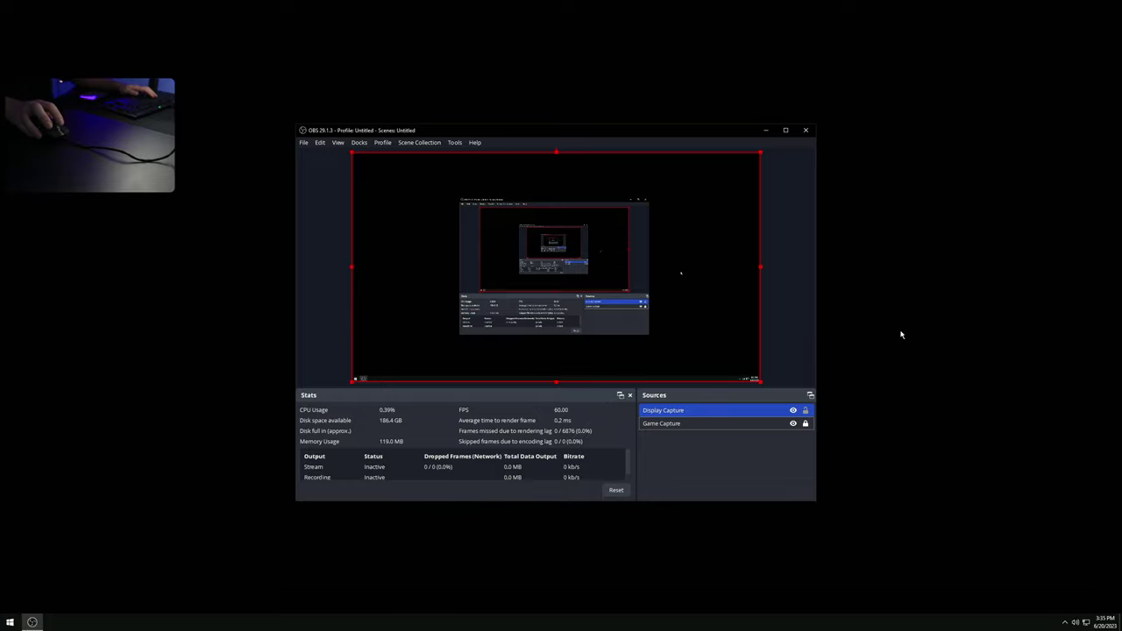
Step: Fit the Display Capture source to the screen and lock it
drag(576, 324, 675, 348)
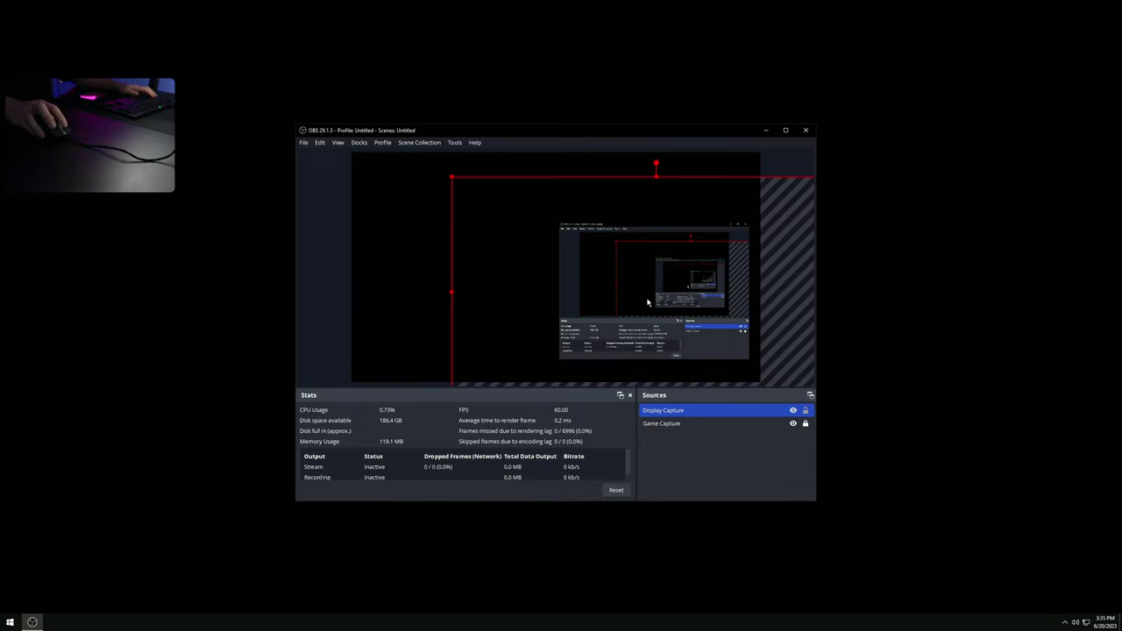
right_click(655, 411)
mouse_move(719, 243)
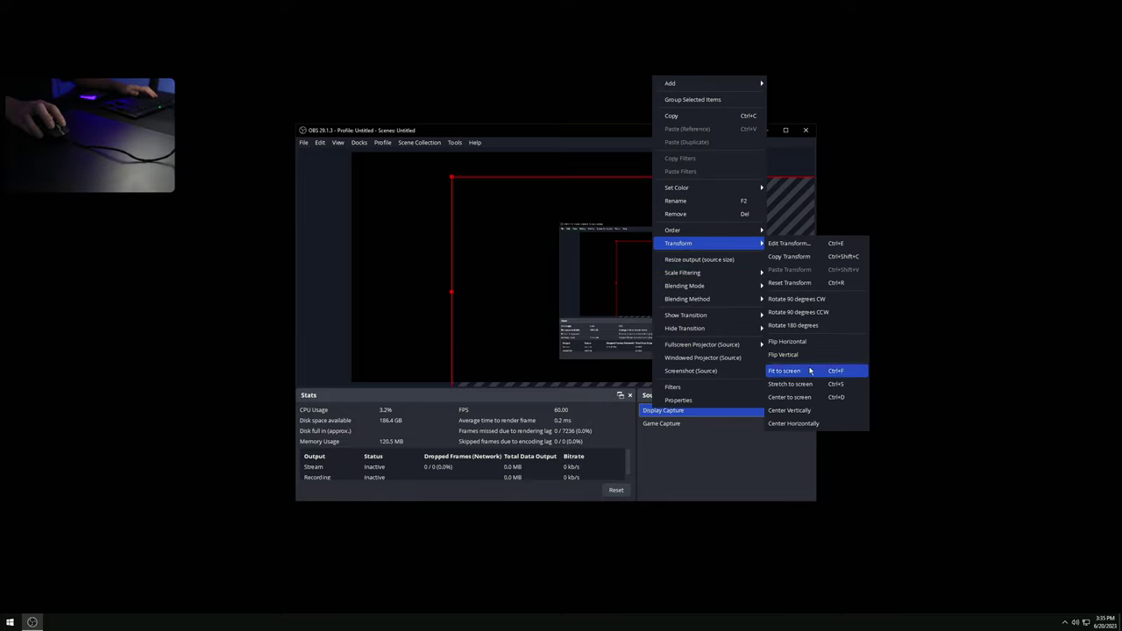
click(810, 371)
click(806, 410)
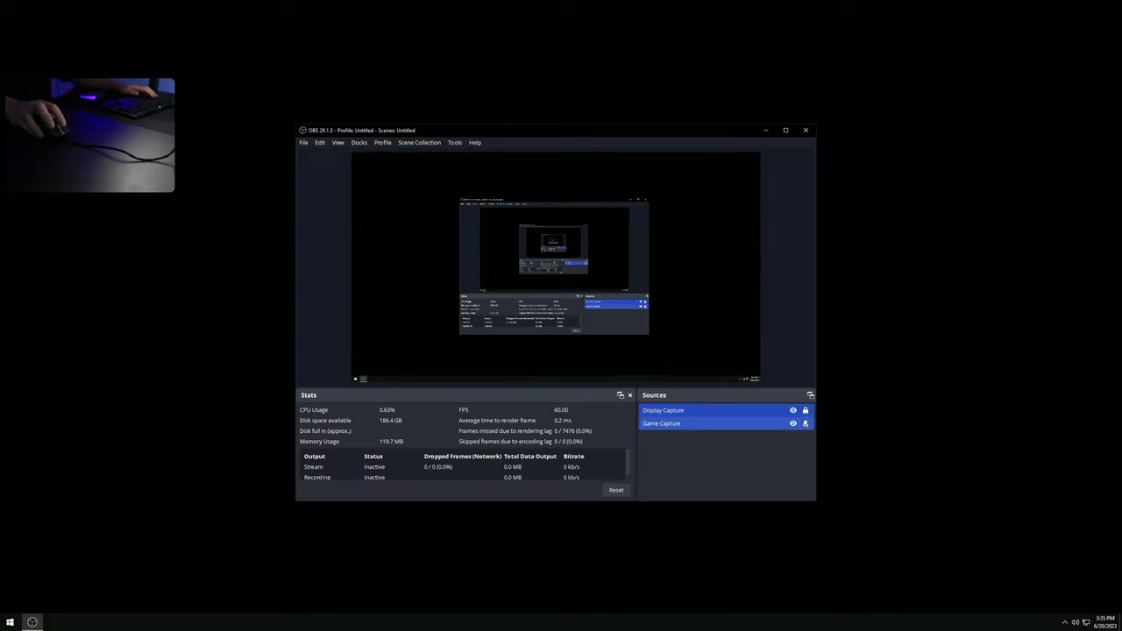
Step: Hide the Display Capture source so the preview shows black
click(792, 410)
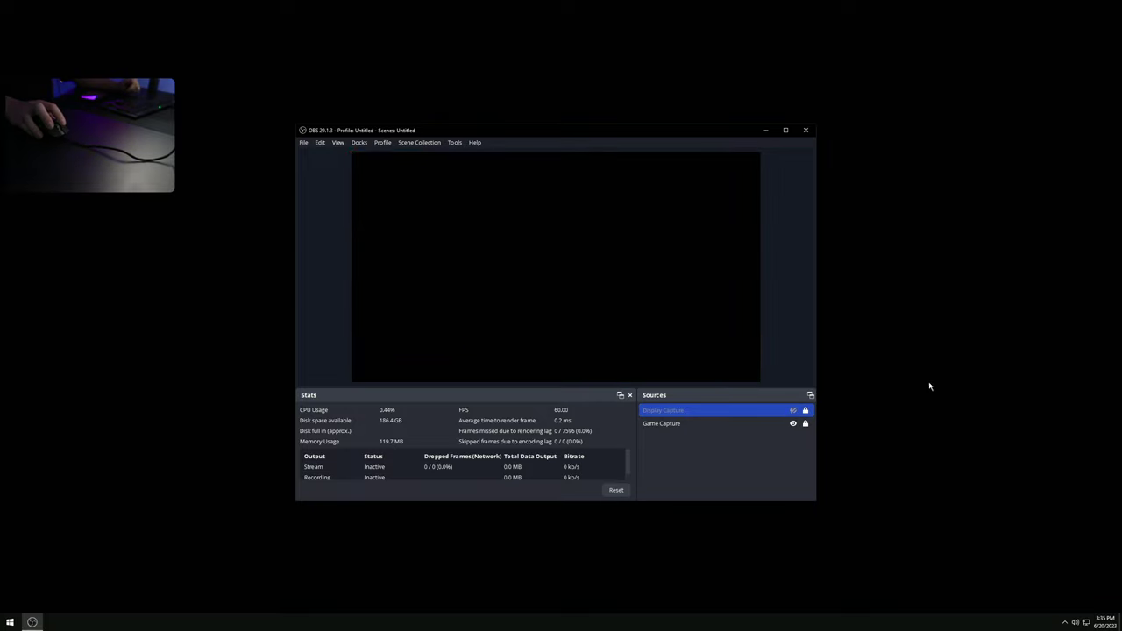
click(793, 411)
click(793, 410)
click(792, 412)
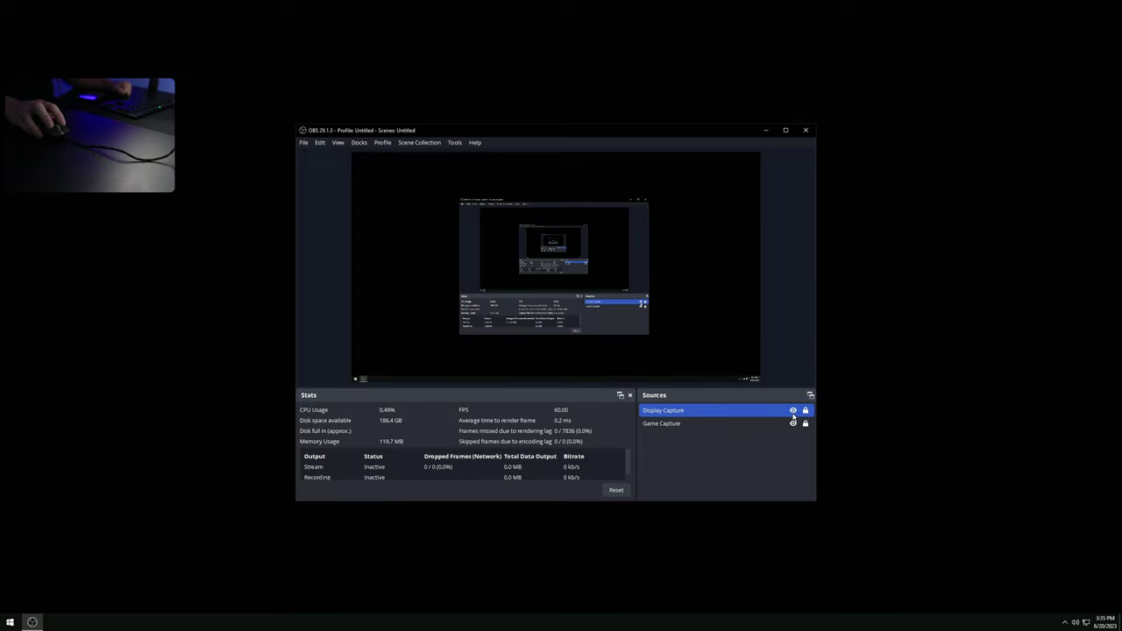
click(793, 410)
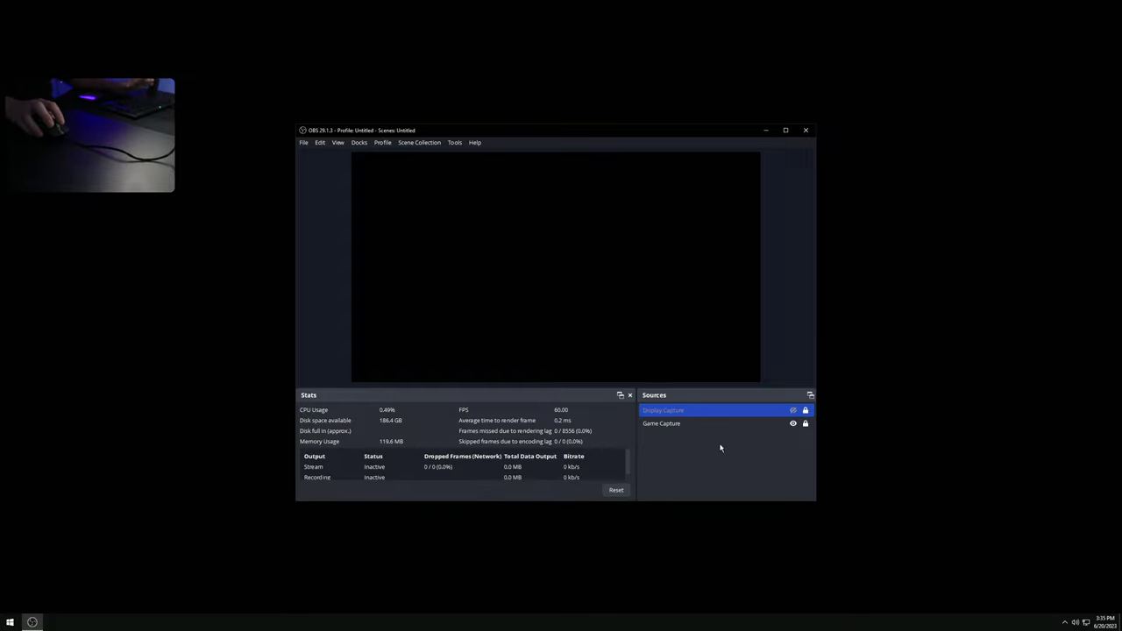
click(677, 425)
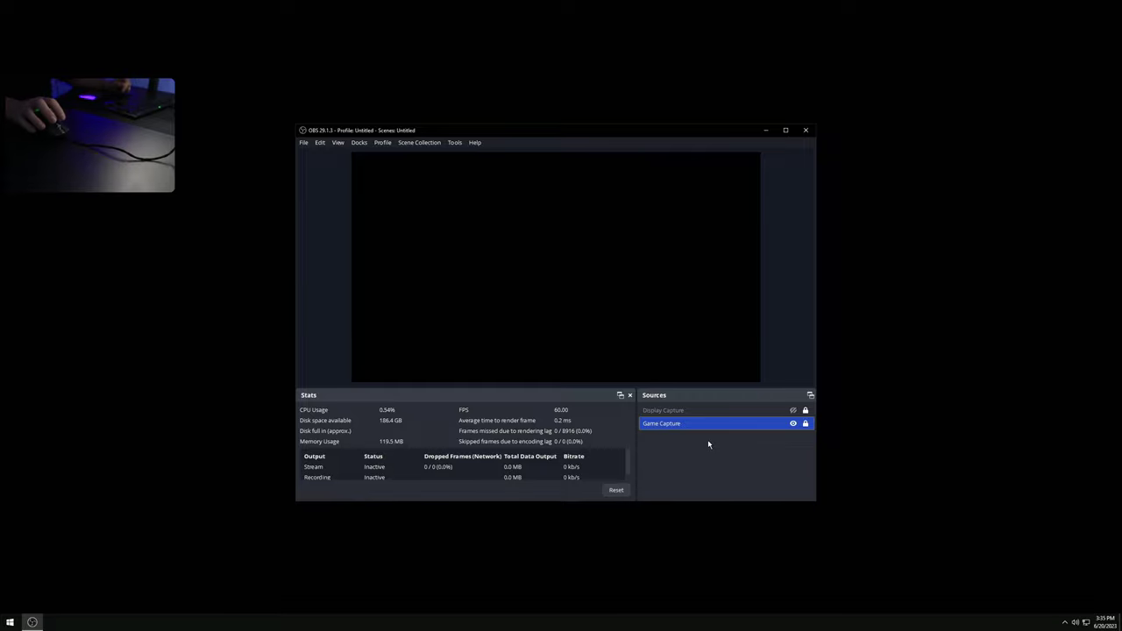
drag(529, 132, 534, 130)
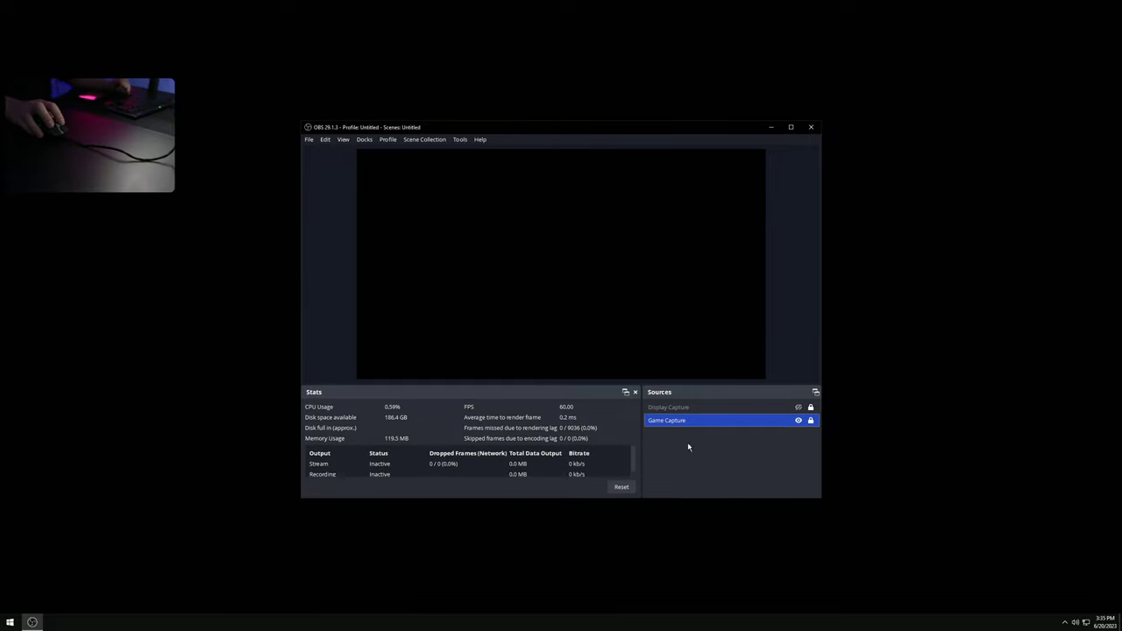